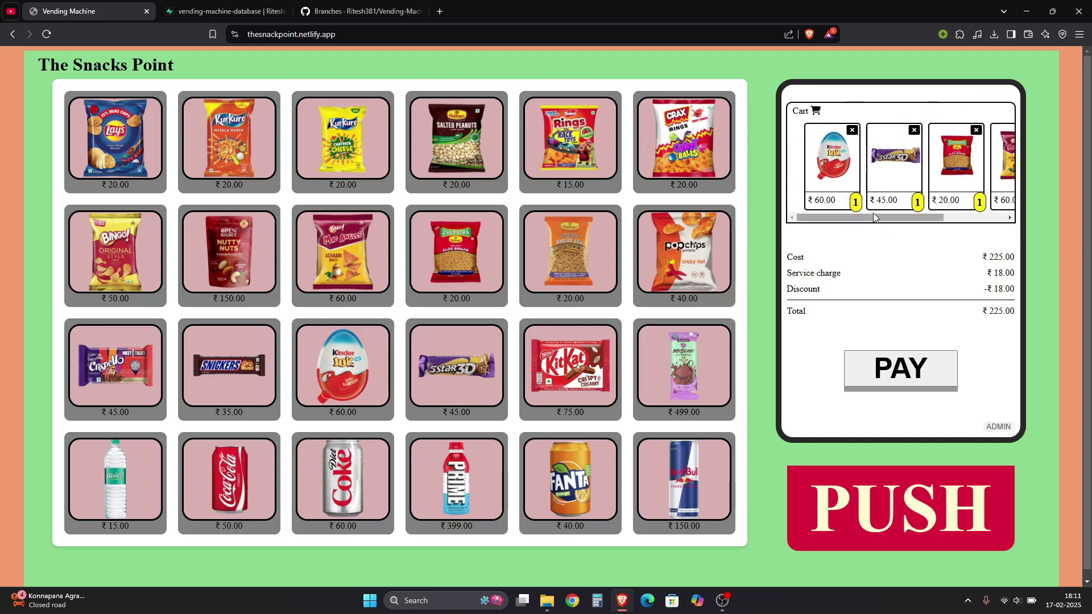
# Add Kinder Joy to the cart once more, then remove it from the cart
pyautogui.moveTo(875, 218)
pyautogui.mouseDown()
pyautogui.moveTo(953, 231)
pyautogui.moveTo(881, 231)
pyautogui.mouseUp()
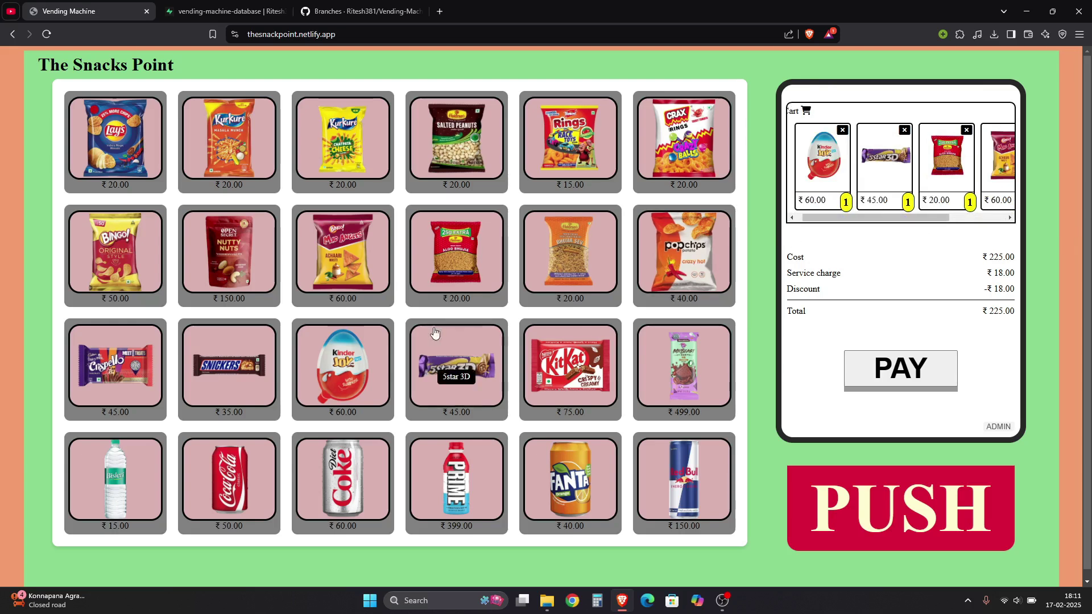
pyautogui.click(846, 202)
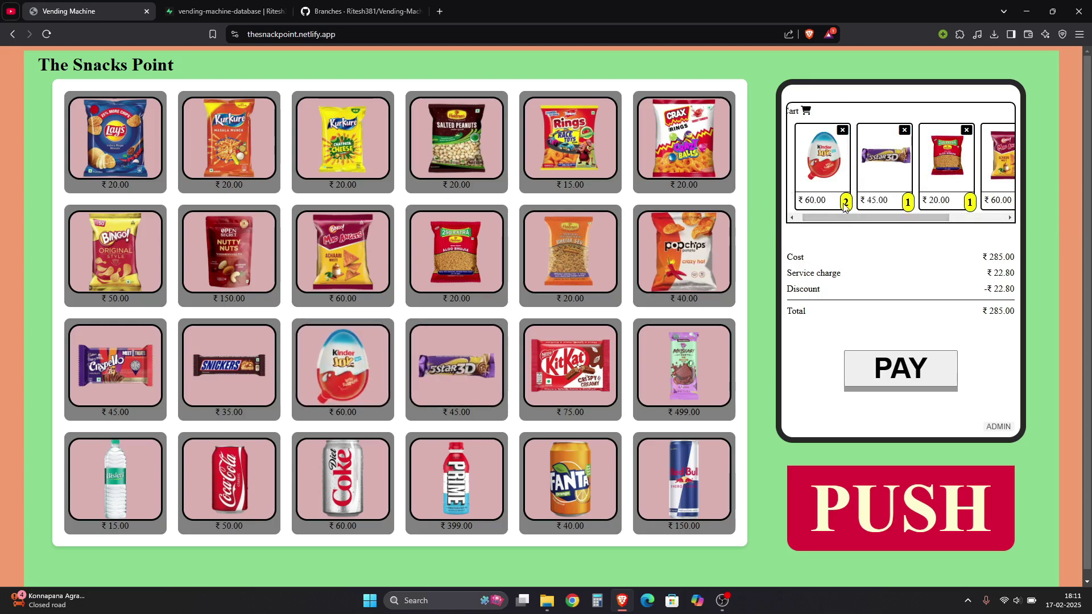
pyautogui.click(840, 131)
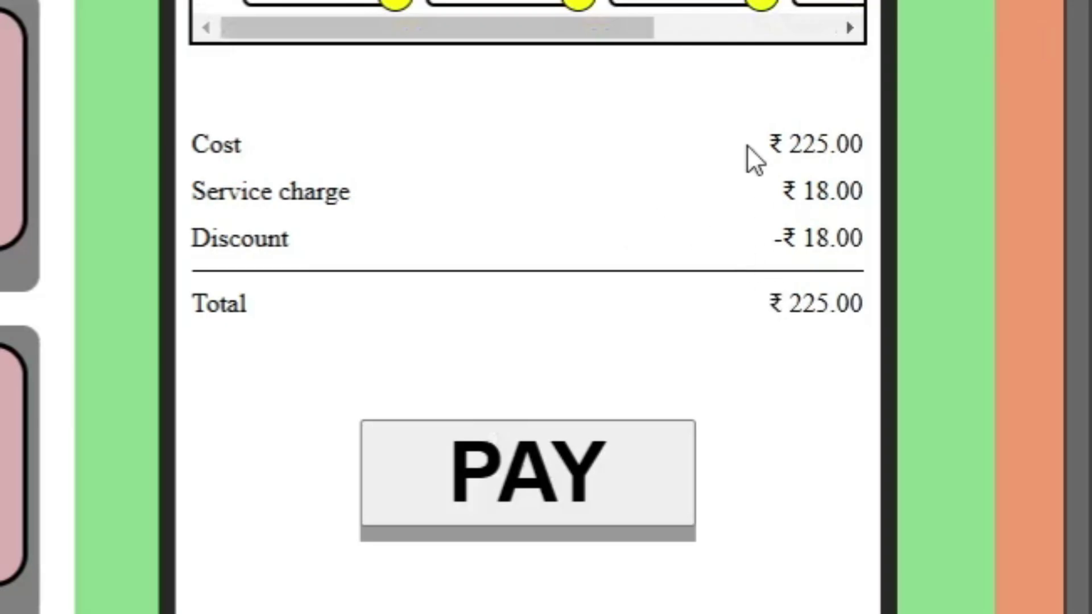
# Confirm the remaining cost and total are both ₹225.00, then start payment
pyautogui.moveTo(746, 145); pyautogui.dragTo(871, 319)
pyautogui.click(848, 263)
pyautogui.moveTo(795, 143); pyautogui.dragTo(836, 138)
pyautogui.moveTo(787, 303); pyautogui.dragTo(834, 299)
pyautogui.click(783, 360)
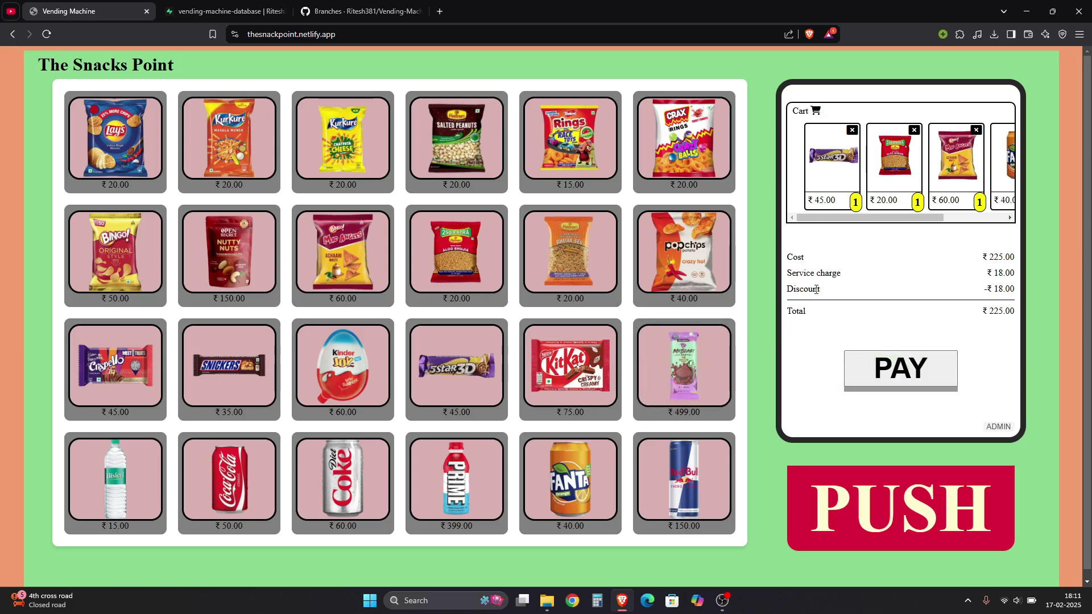
pyautogui.click(891, 373)
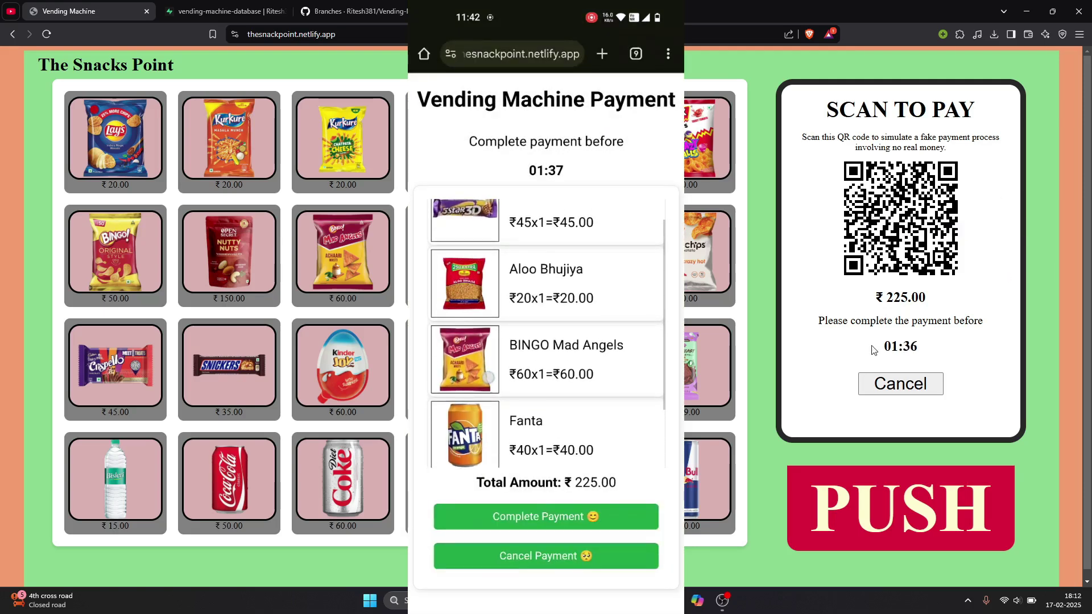
# Follow the payment countdown until the ₹225.00 payment completes and the thank-you message appears
pyautogui.moveTo(889, 364); pyautogui.dragTo(929, 353)
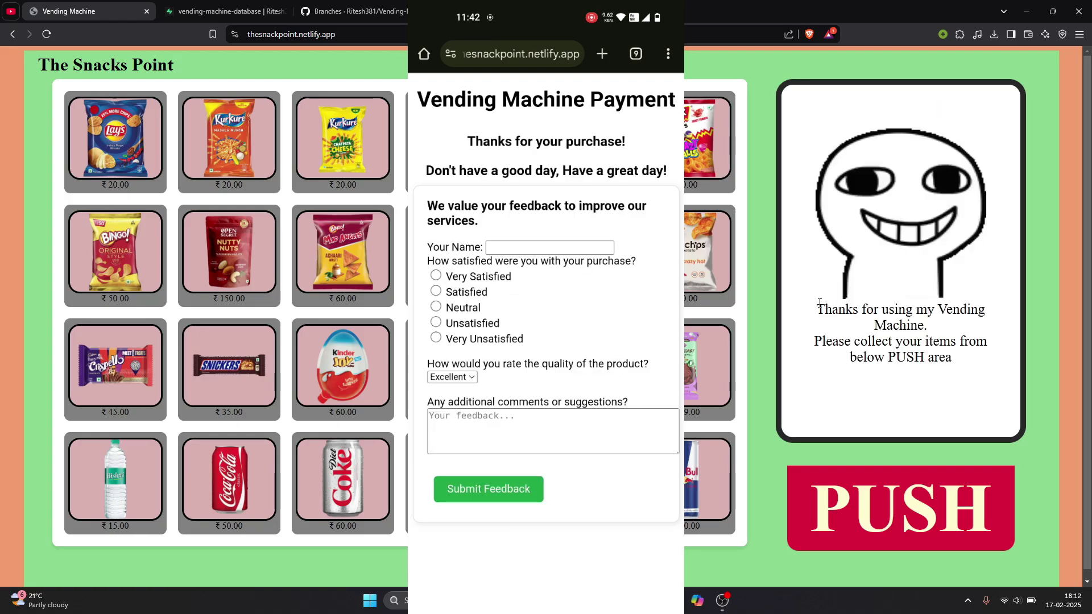
pyautogui.moveTo(823, 313); pyautogui.dragTo(968, 361)
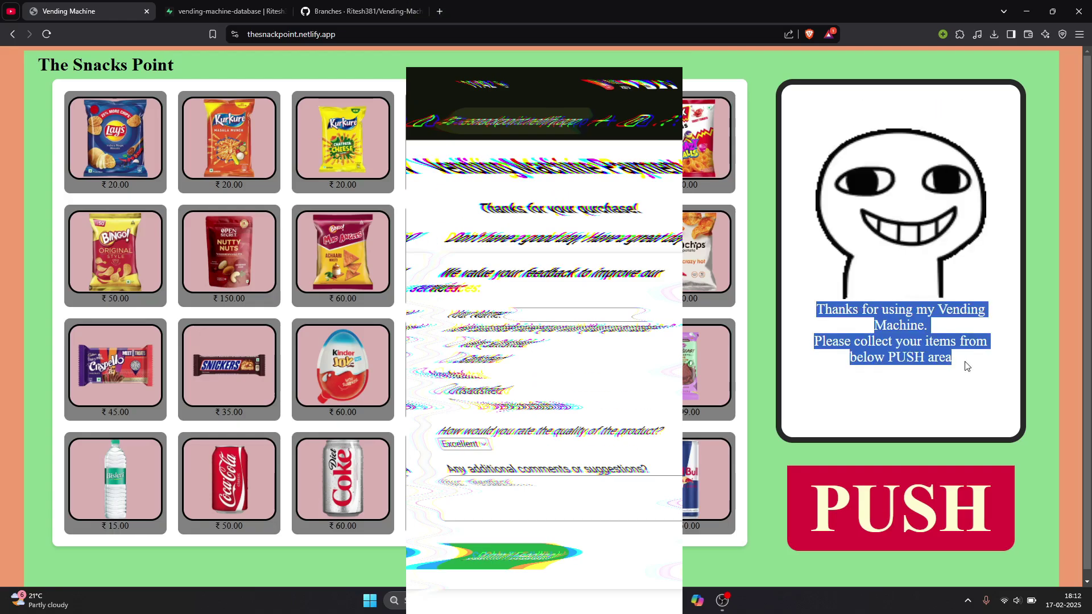
pyautogui.click(865, 324)
pyautogui.moveTo(804, 309); pyautogui.dragTo(957, 361)
pyautogui.click(959, 364)
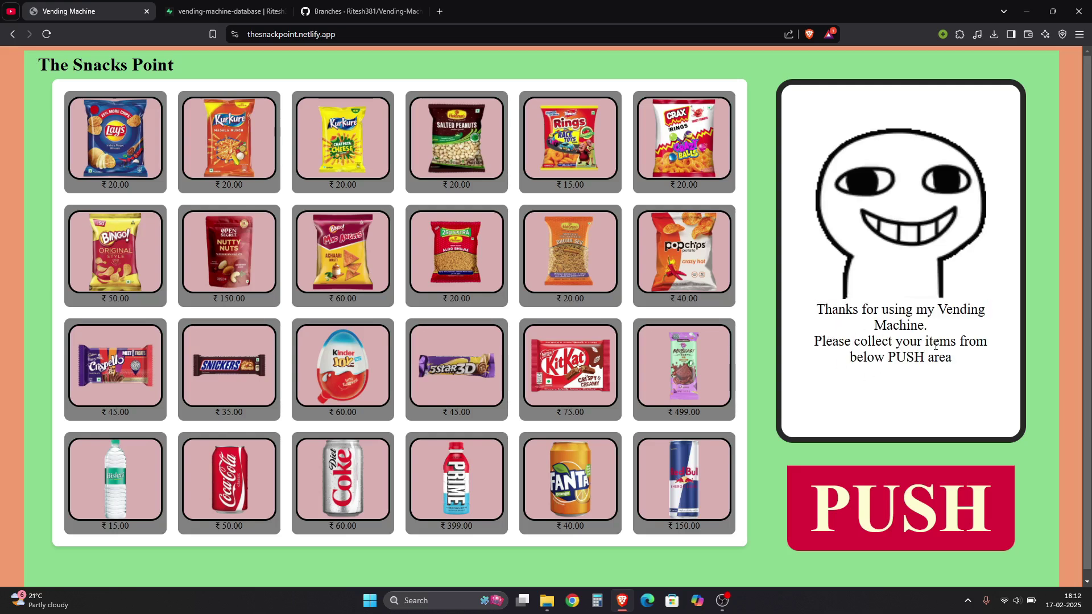
# Collect the dispensed items and order KitKat, 5star 3D, Feastables and Red Bull for ₹769.00
pyautogui.click(921, 481)
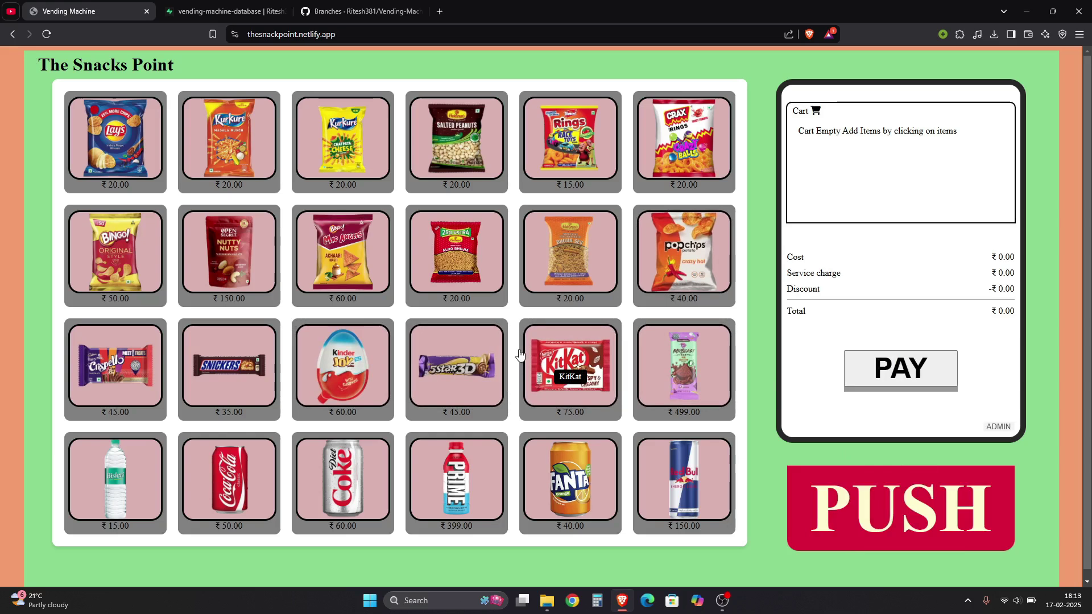
pyautogui.click(569, 370)
pyautogui.click(455, 364)
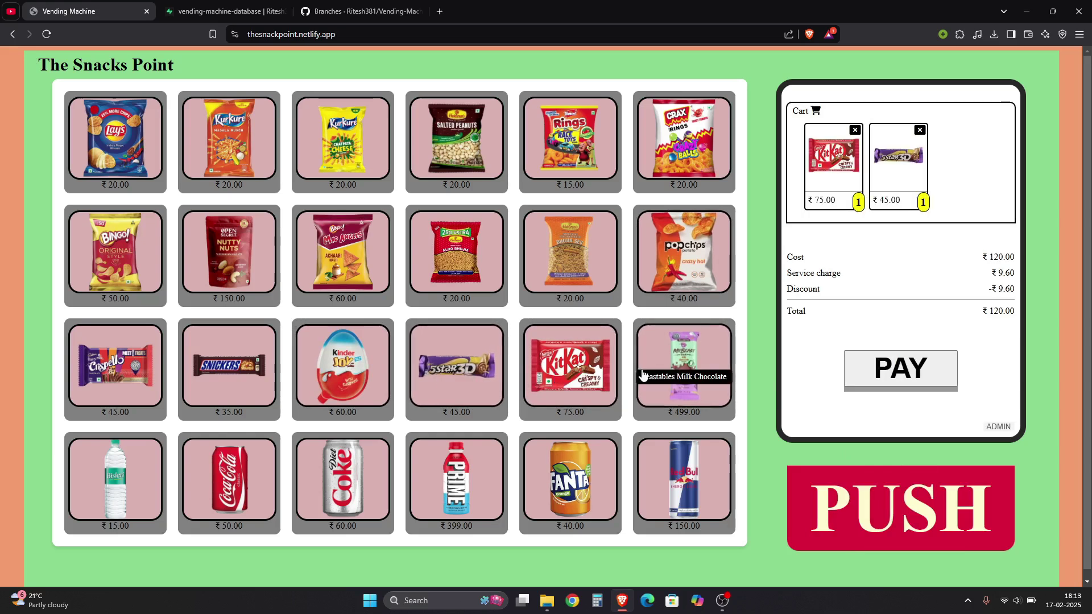
pyautogui.click(685, 367)
pyautogui.click(663, 476)
pyautogui.click(887, 379)
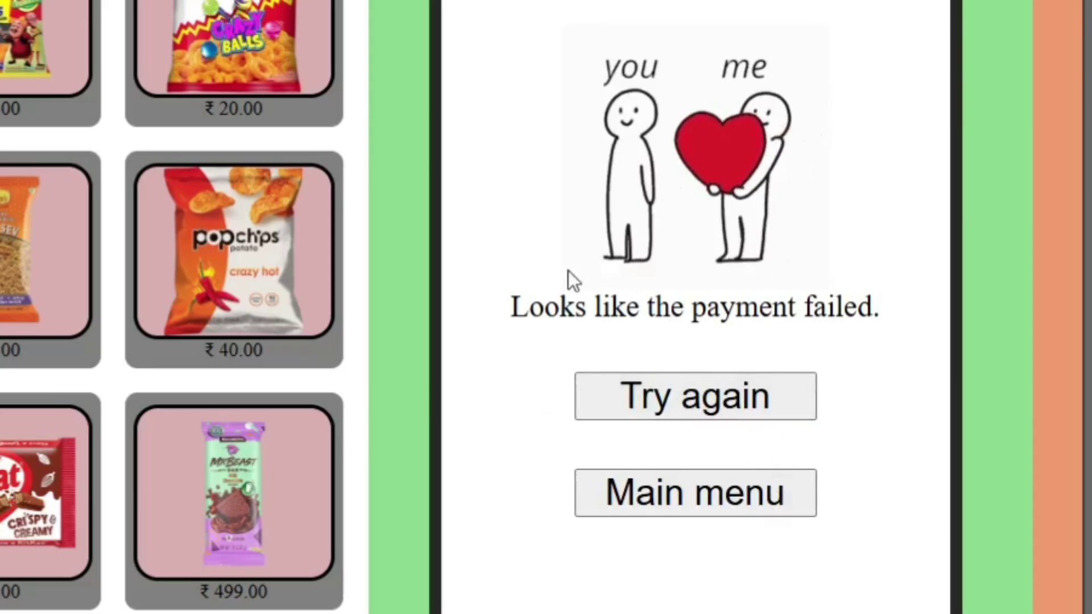
# Review the payment-failed message for the ₹769.00 order and retry the payment
pyautogui.moveTo(580, 142); pyautogui.dragTo(954, 304)
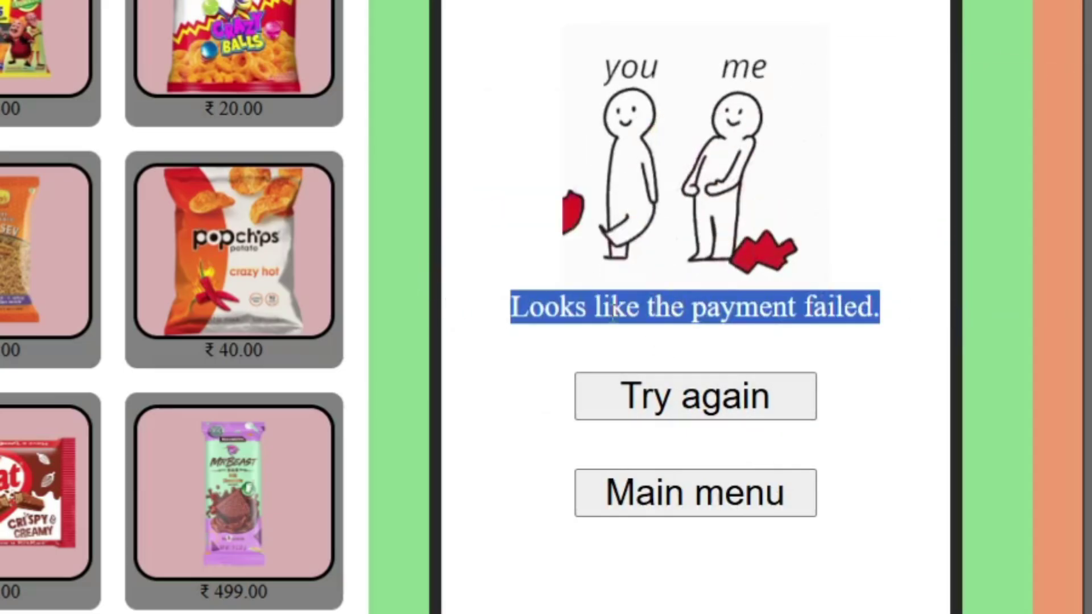
pyautogui.click(869, 266)
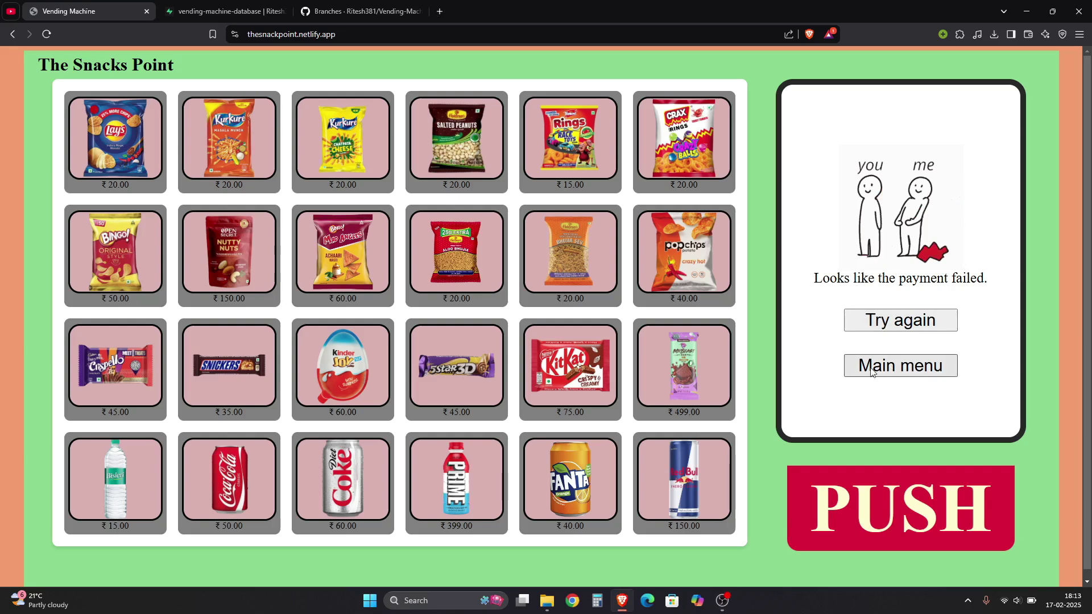
pyautogui.click(887, 329)
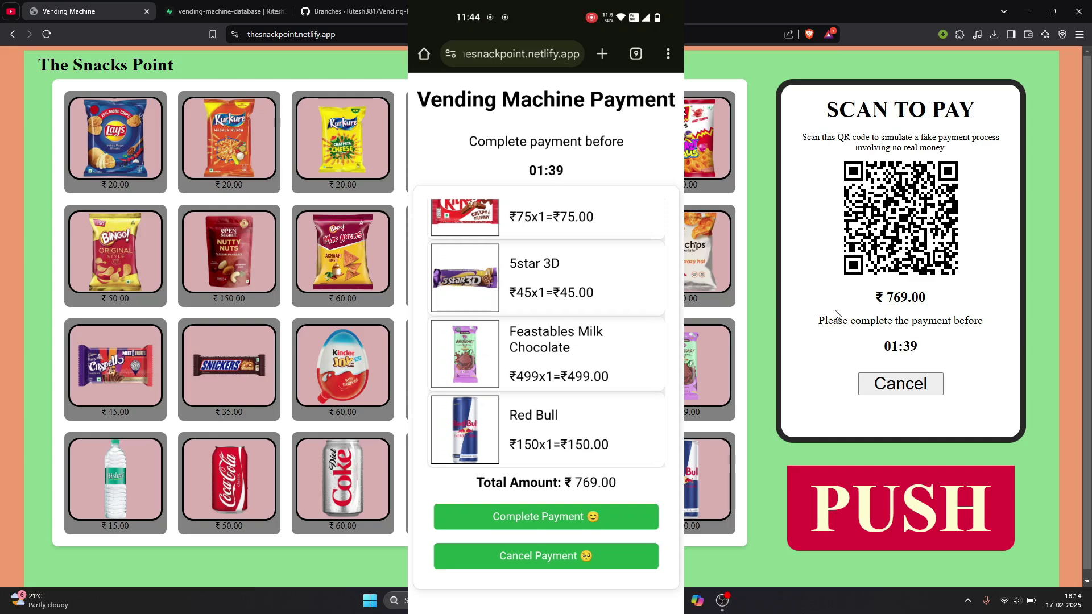
# Cancel the retried ₹769.00 payment, leaving the PAYMENT FAILED message on screen
pyautogui.moveTo(819, 320); pyautogui.dragTo(985, 320)
pyautogui.click(924, 364)
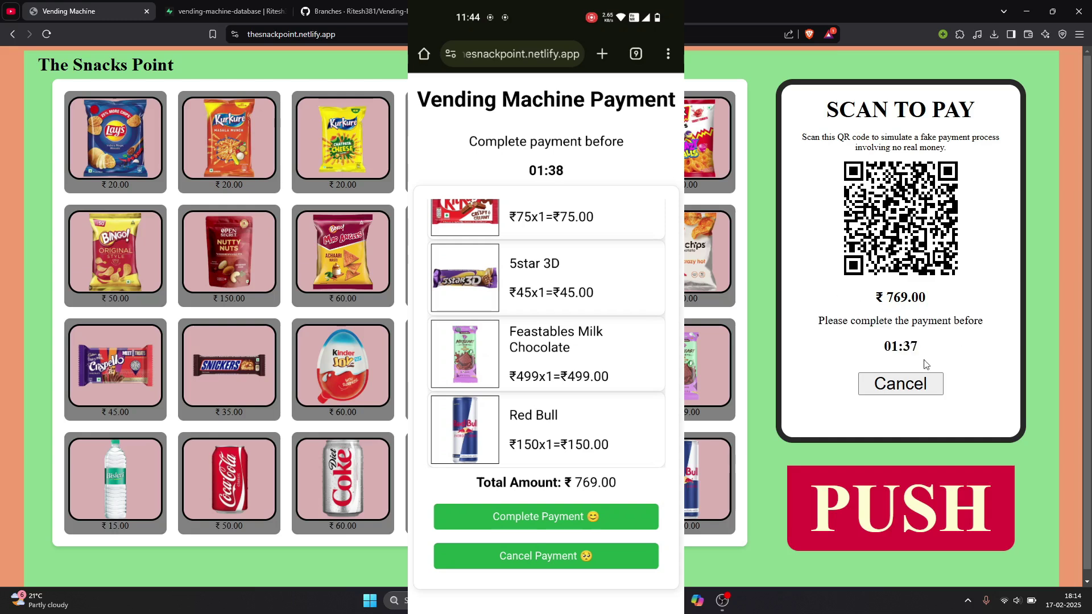
pyautogui.click(908, 385)
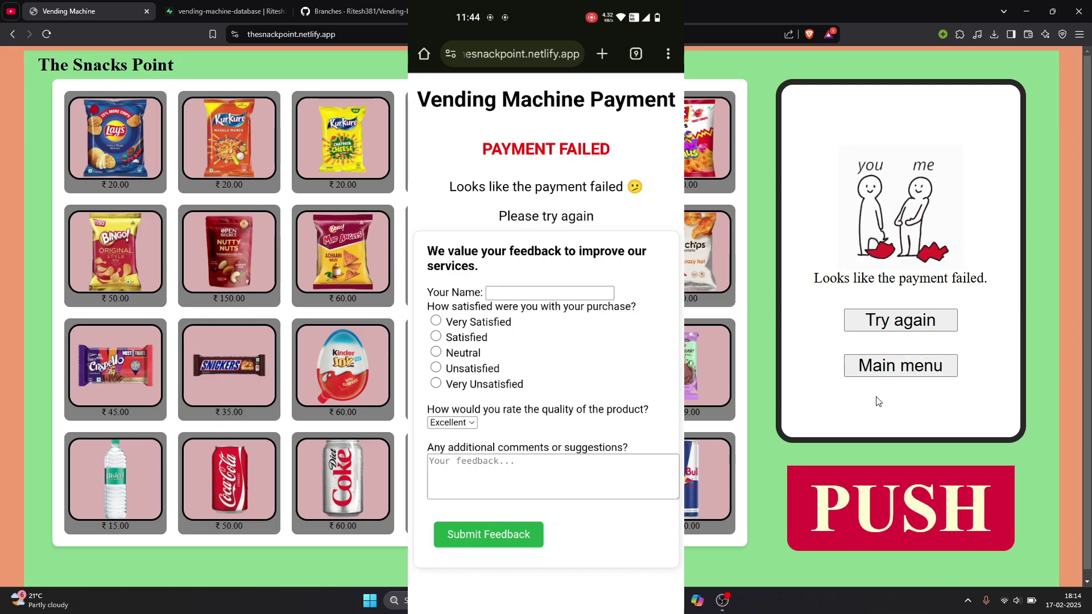
pyautogui.moveTo(810, 295); pyautogui.dragTo(756, 287)
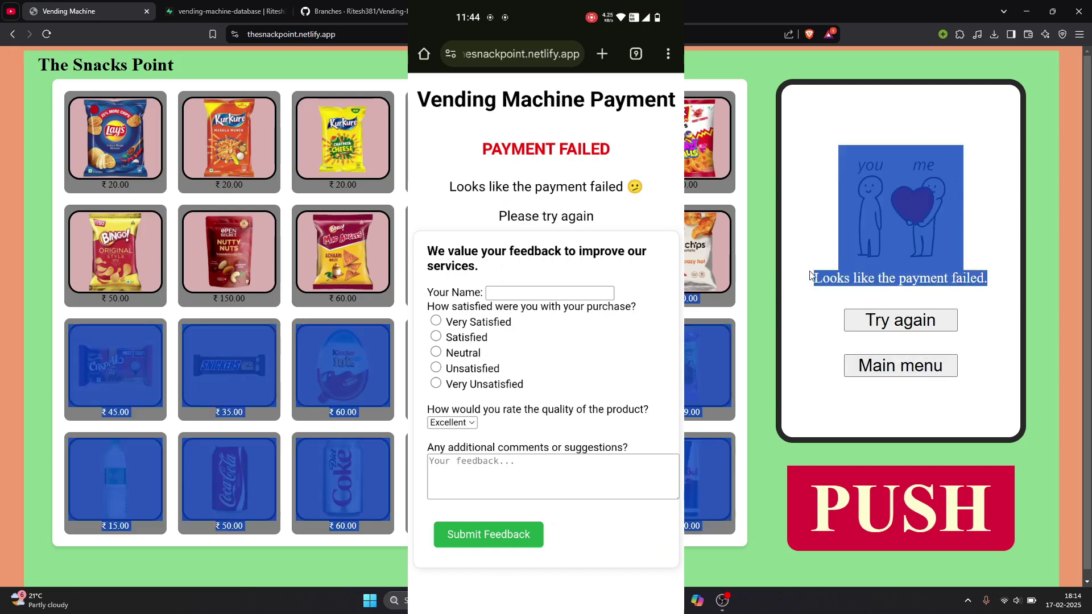
pyautogui.click(812, 277)
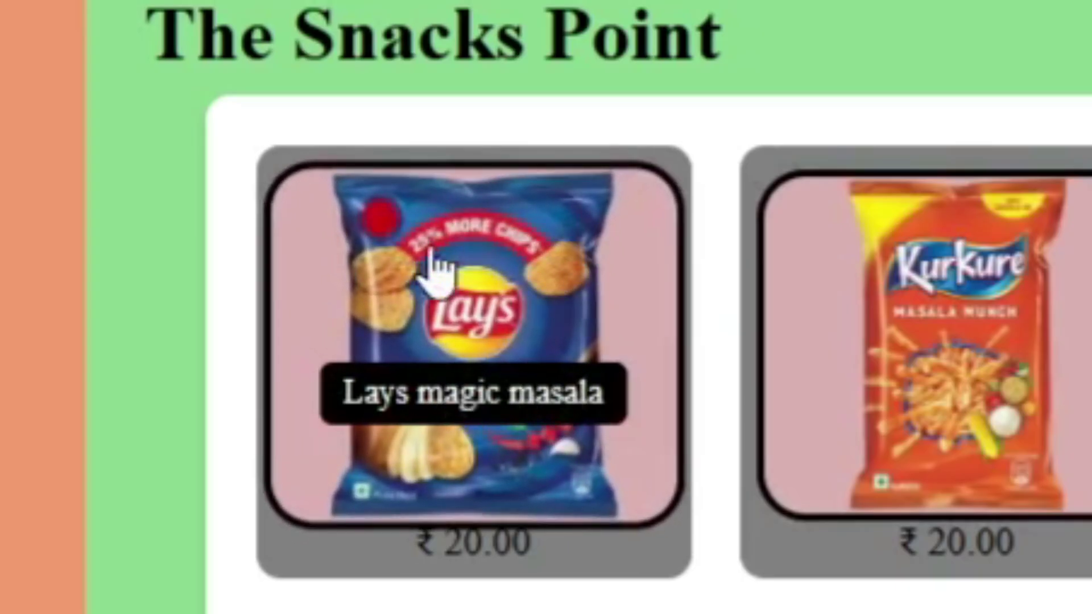
# Check the Lays price on the main menu
pyautogui.moveTo(409, 561); pyautogui.dragTo(574, 597)
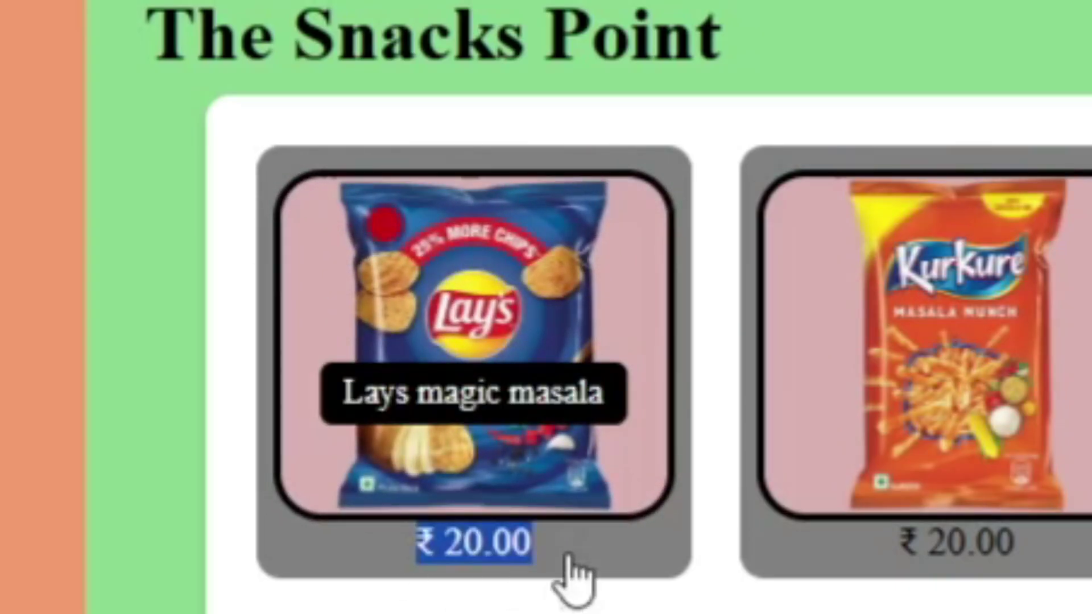
pyautogui.click(565, 580)
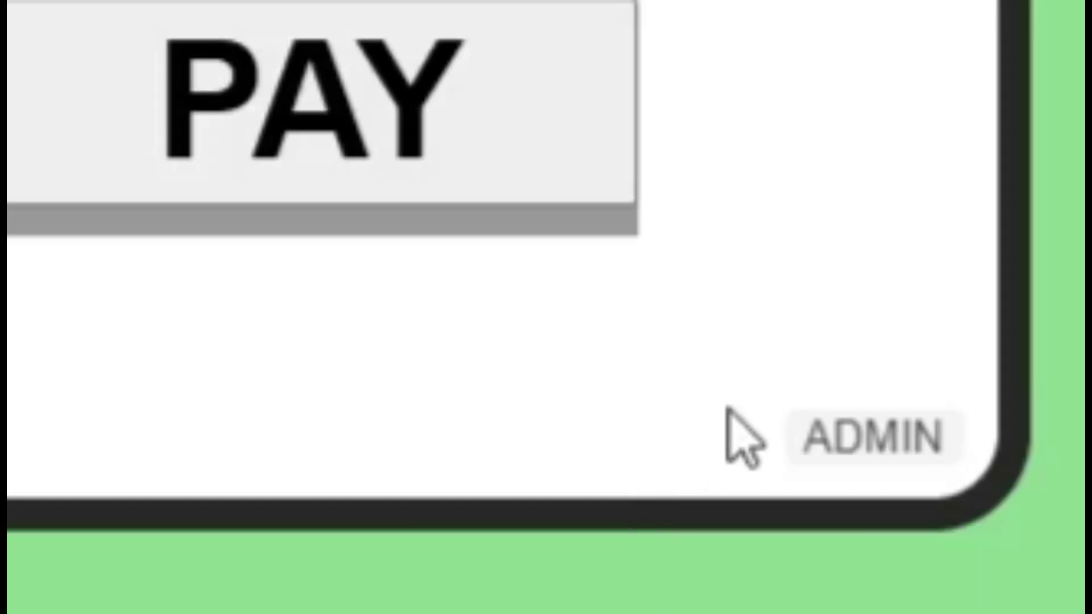
pyautogui.moveTo(974, 426); pyautogui.dragTo(1023, 431)
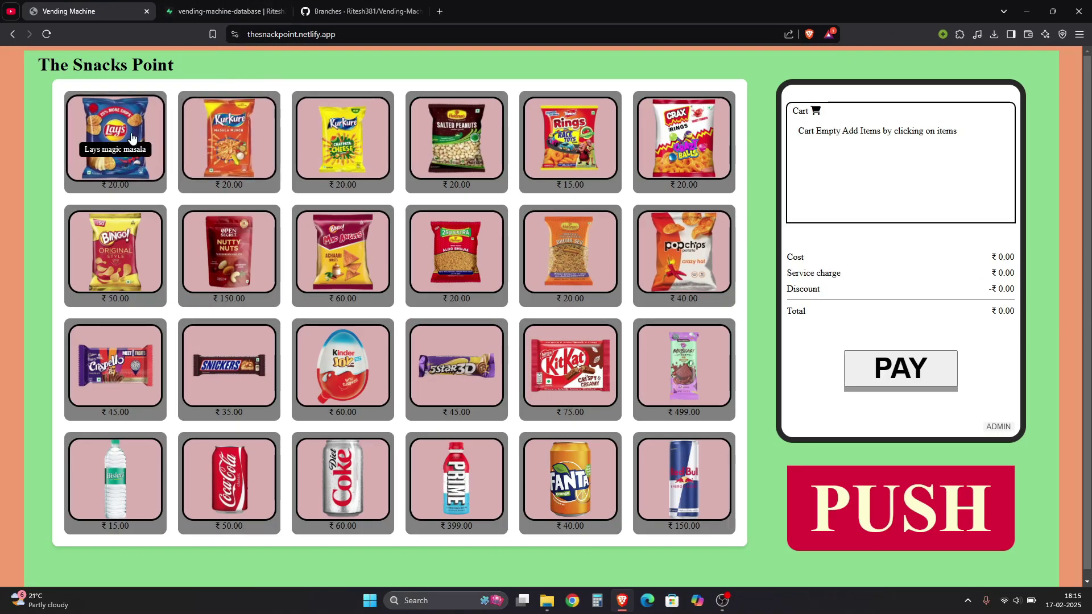
# Add Lays magic masala, Kurkure Masala Munch, Kurkure Chatpata Cheese and BINGO Mad Angles to the cart
pyautogui.click(153, 148)
pyautogui.click(262, 153)
pyautogui.click(316, 157)
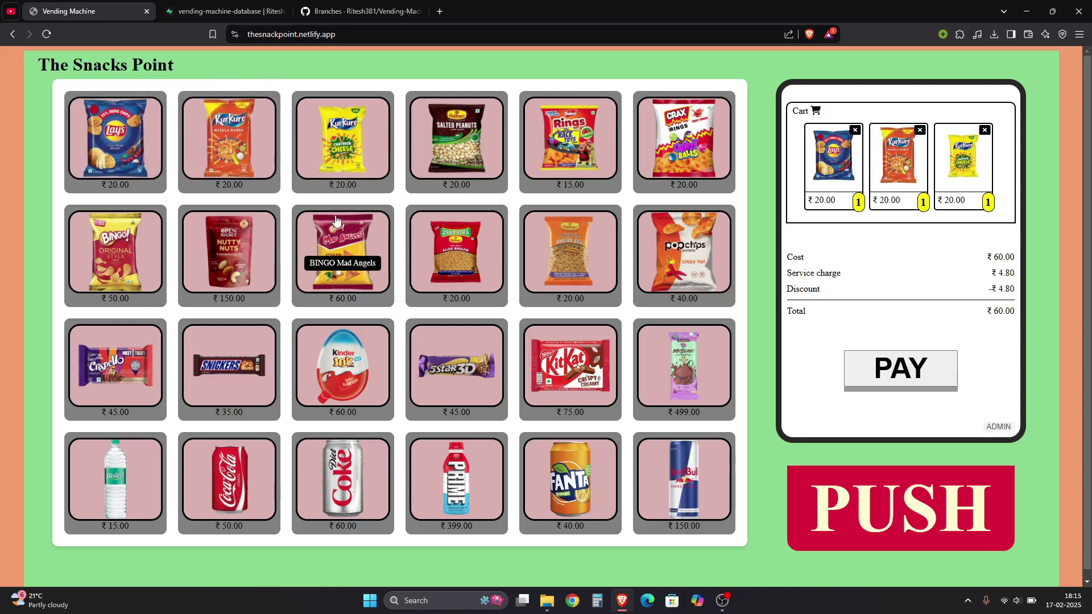
pyautogui.click(341, 259)
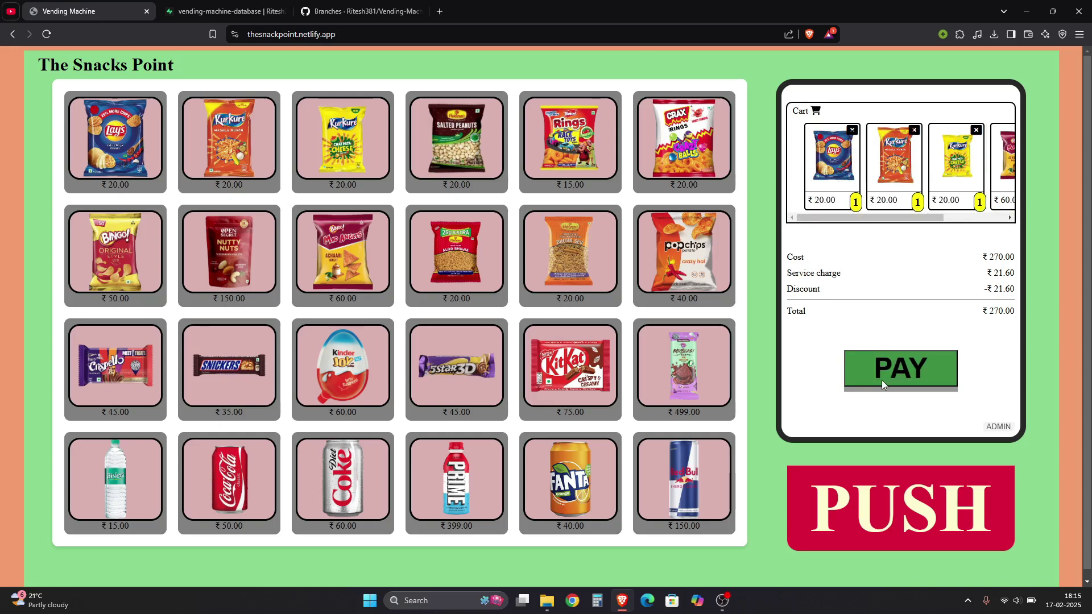
pyautogui.click(188, 12)
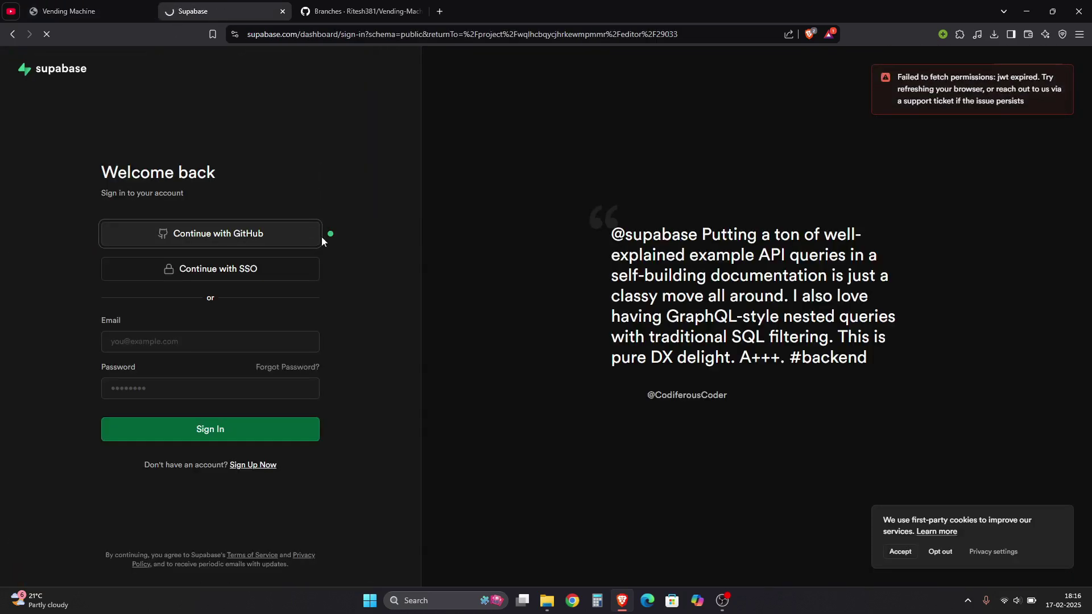
# Sign in to Supabase with GitHub and check PaymentSystem orders 139 (completed, 225) and 140–141 (failed, 769)
pyautogui.click(194, 233)
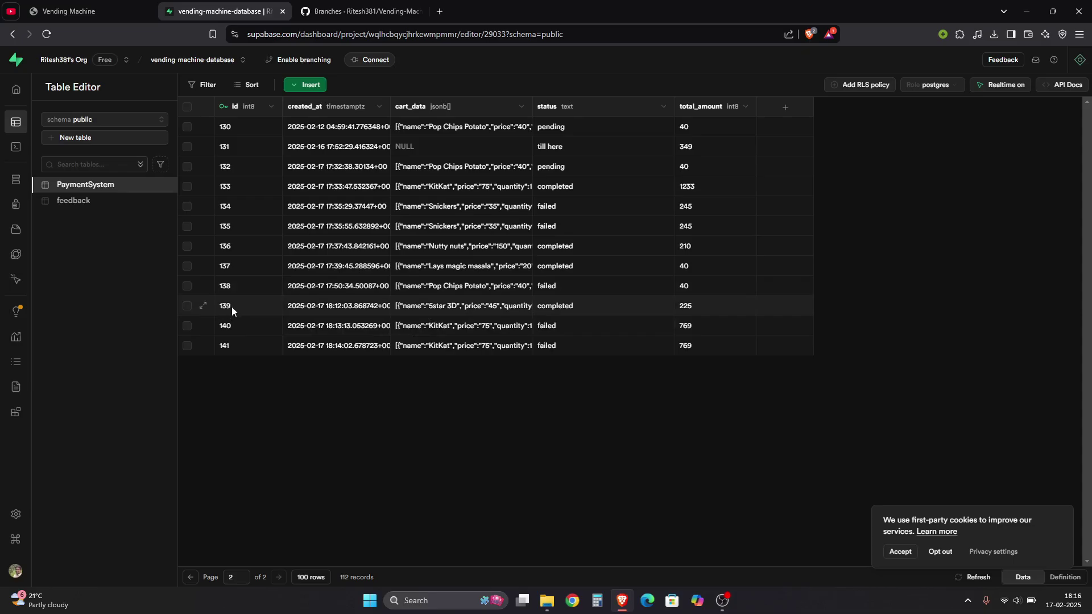
pyautogui.click(102, 331)
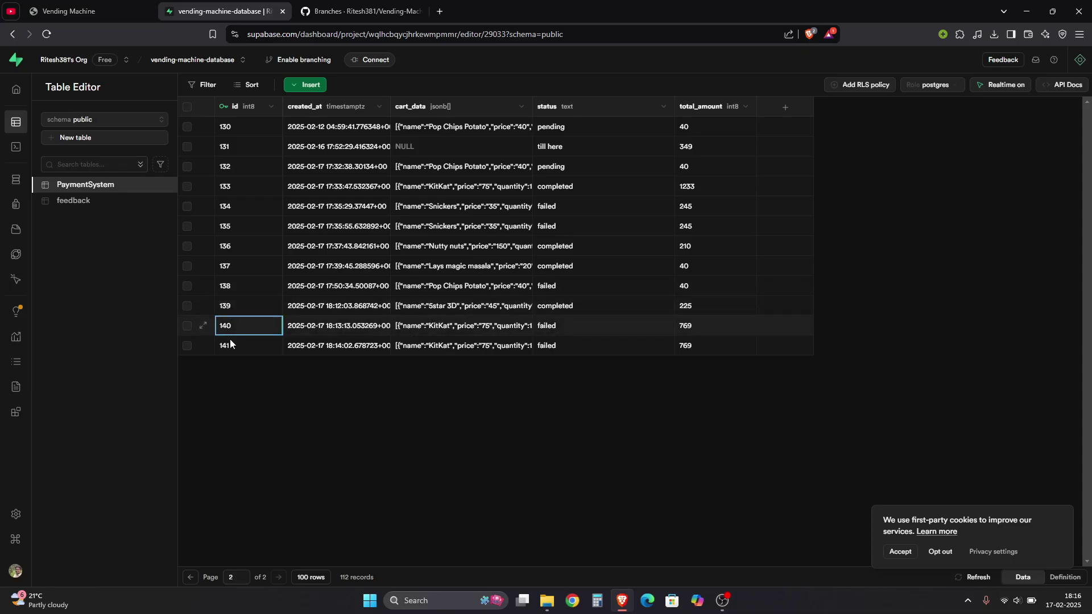
pyautogui.click(231, 343)
pyautogui.click(281, 308)
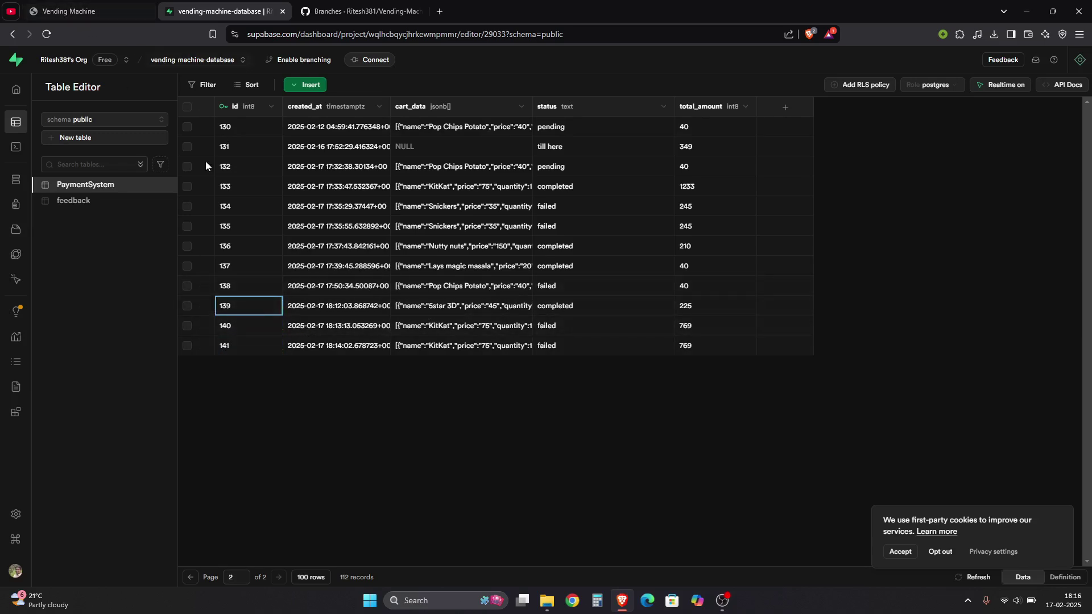
pyautogui.click(102, 8)
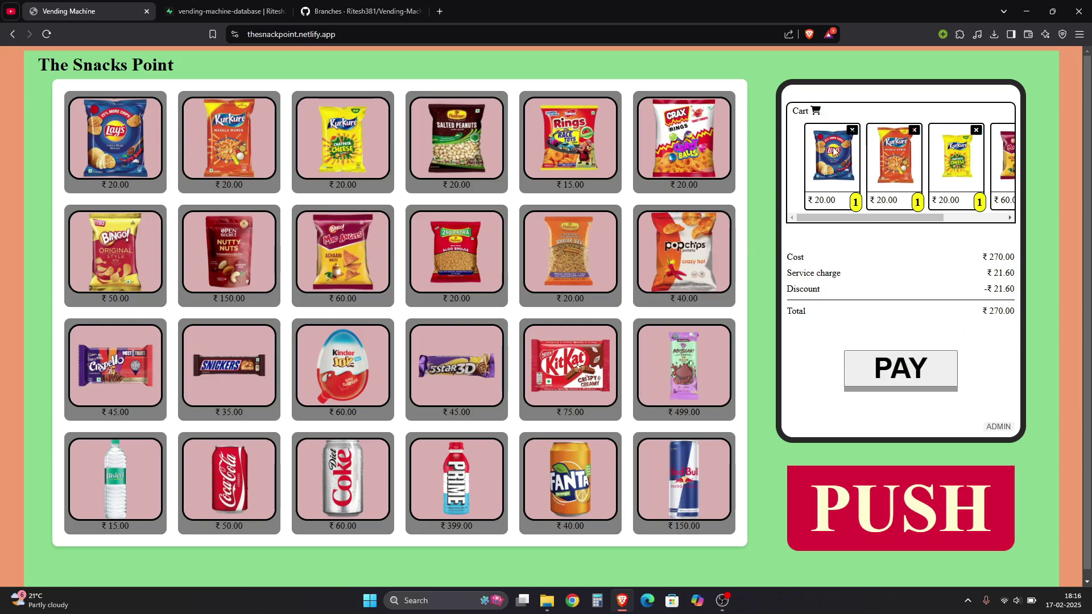
# Empty the cart, then order two KitKats and start the ₹150 QR payment
pyautogui.click(851, 130)
pyautogui.click(851, 129)
pyautogui.click(852, 129)
pyautogui.click(852, 130)
pyautogui.click(852, 129)
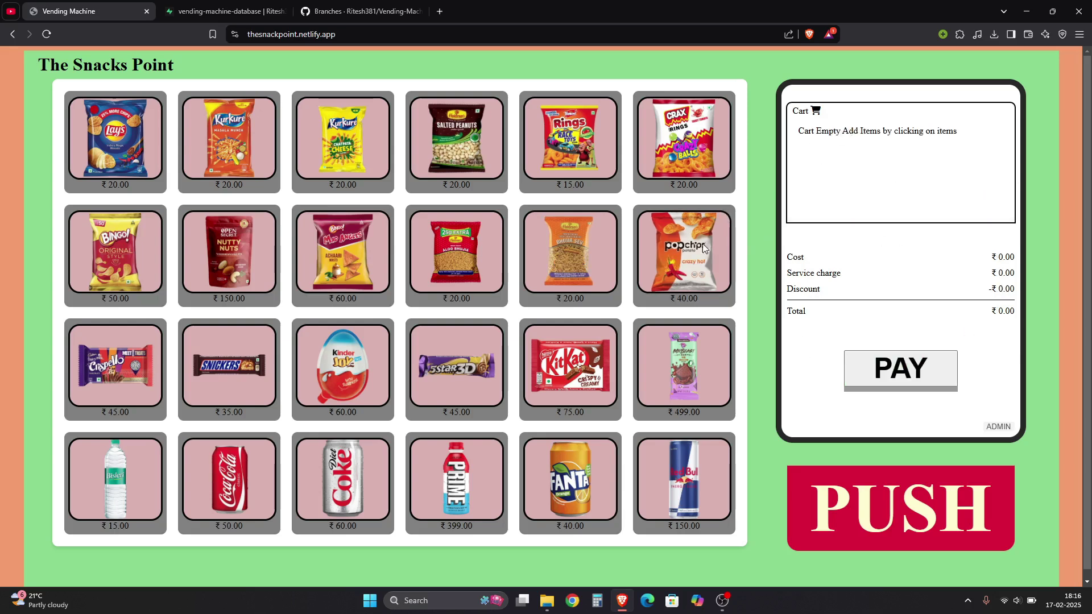
pyautogui.click(613, 366)
pyautogui.click(597, 358)
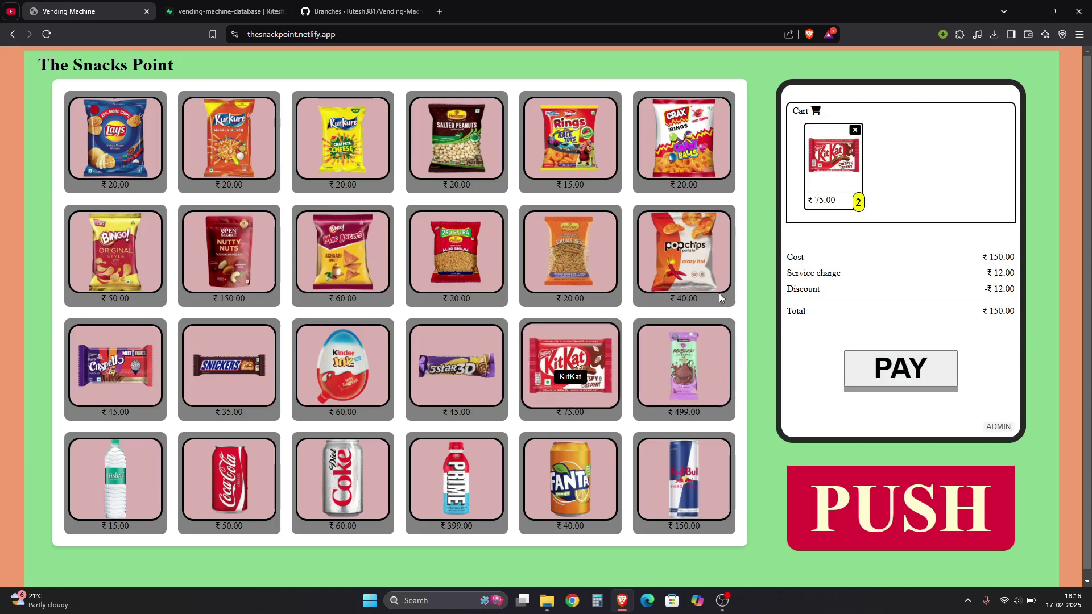
pyautogui.click(905, 371)
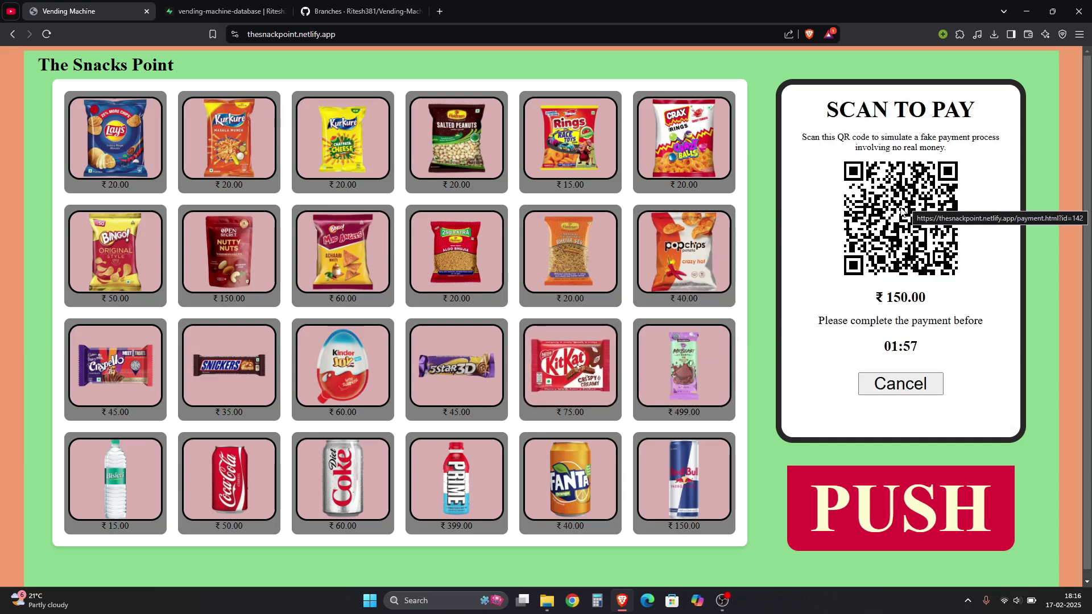
pyautogui.hotkey('ctrl', 'Tab')
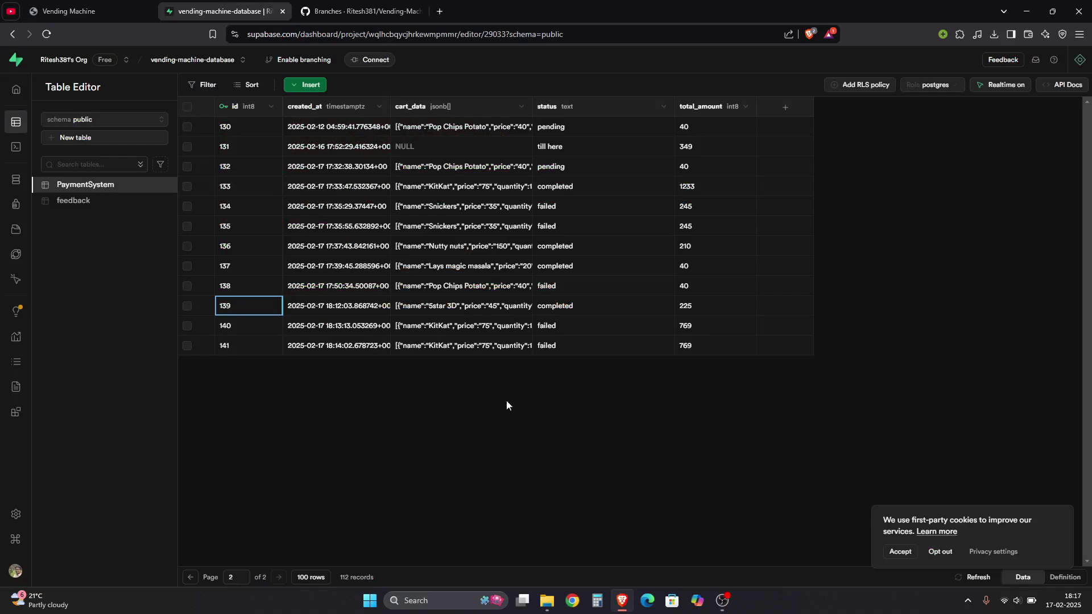
# Reload the PaymentSystem table and inspect order 142's total of 150 and pending status
pyautogui.press('F5')
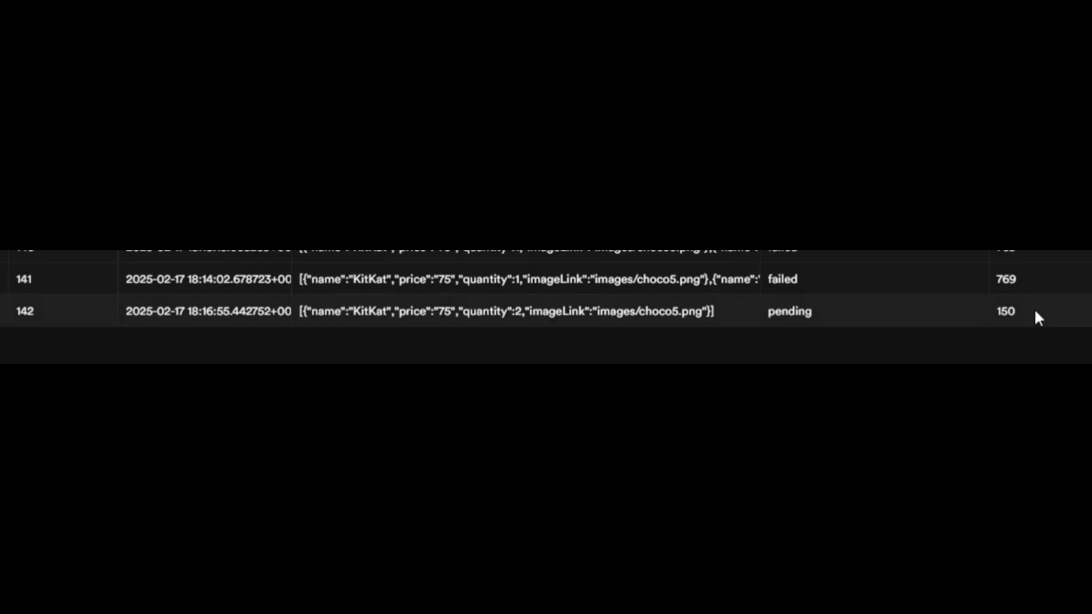
pyautogui.click(996, 313)
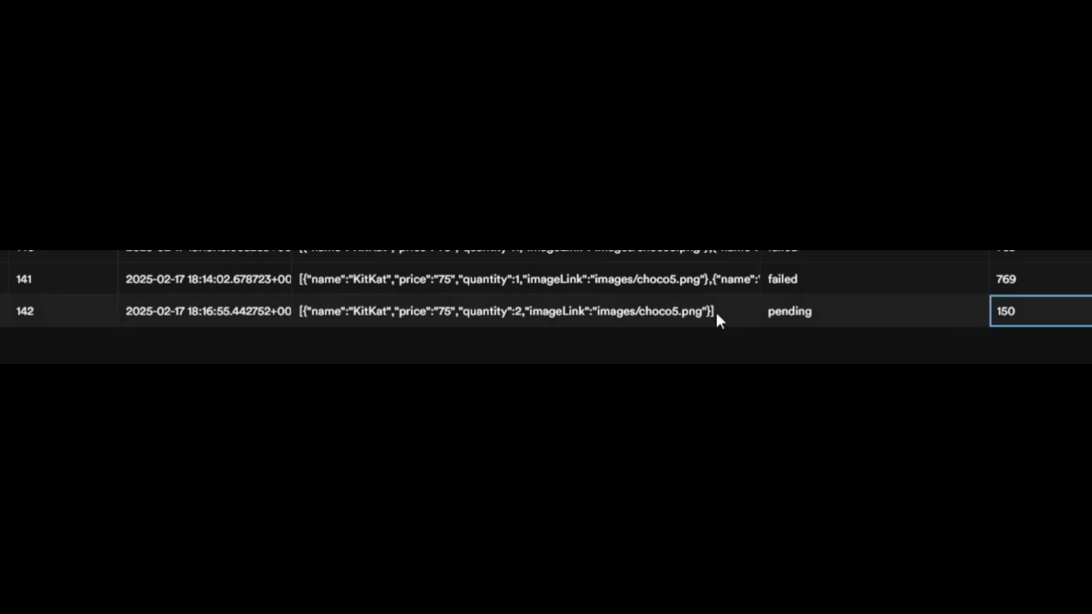
pyautogui.click(849, 314)
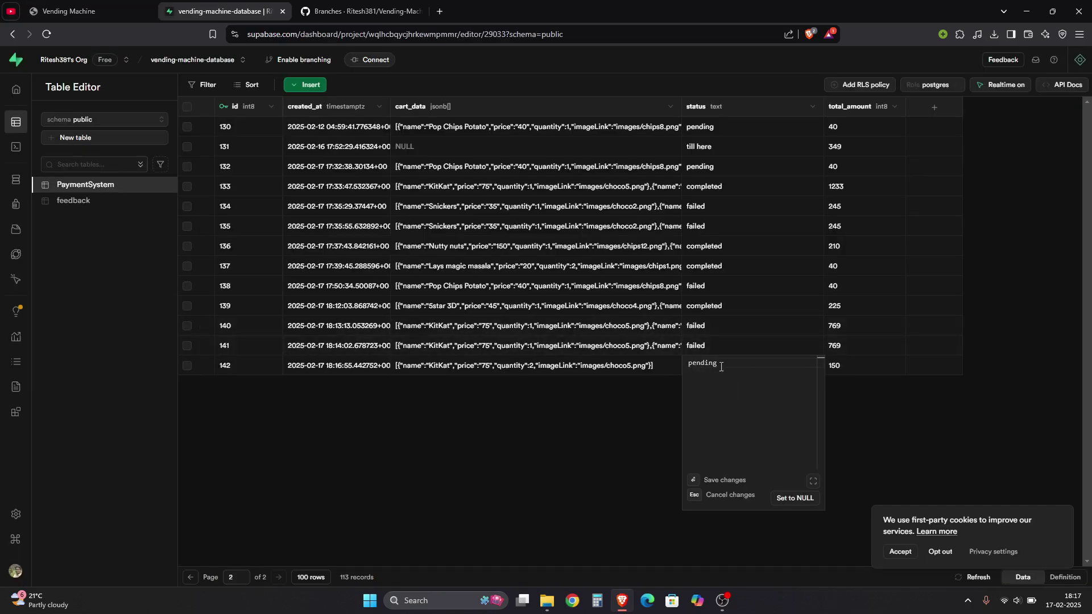
pyautogui.press('Escape')
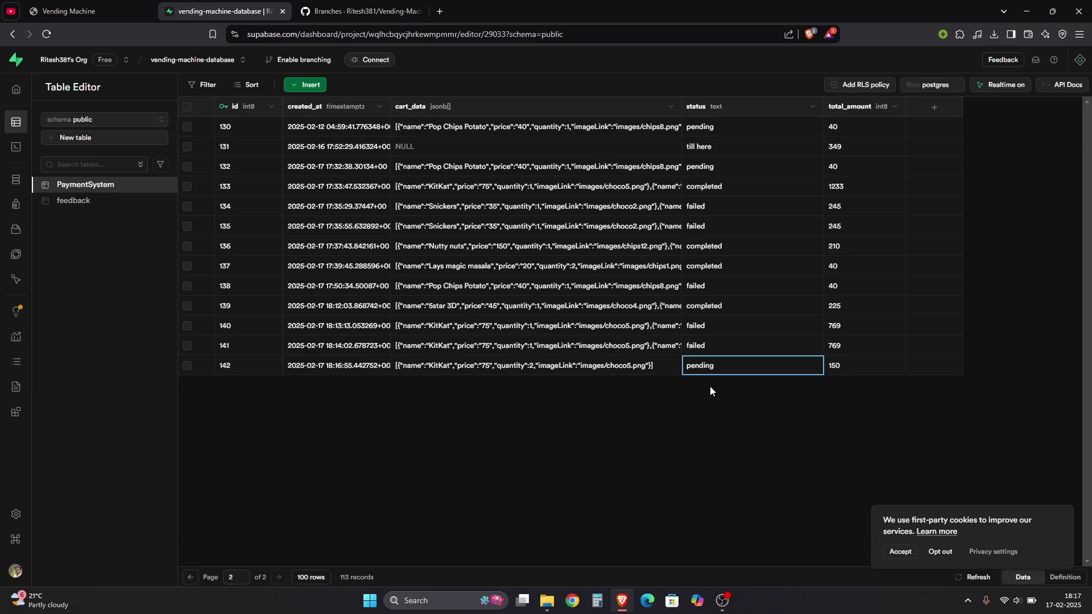
pyautogui.hotkey('ctrl', 'shift', 'Tab')
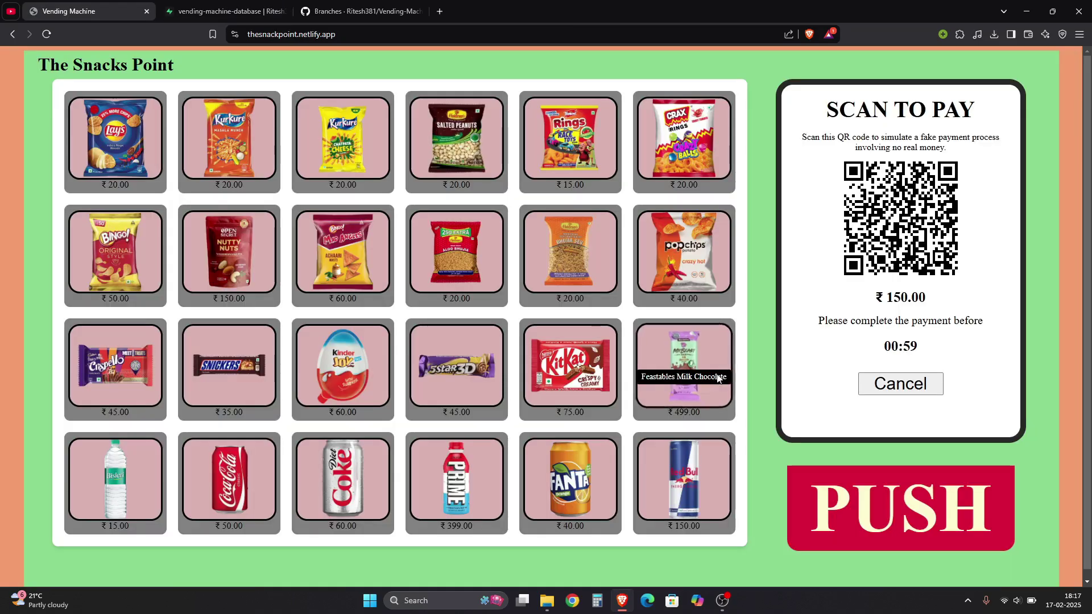
pyautogui.hotkey('ctrl', 'Tab')
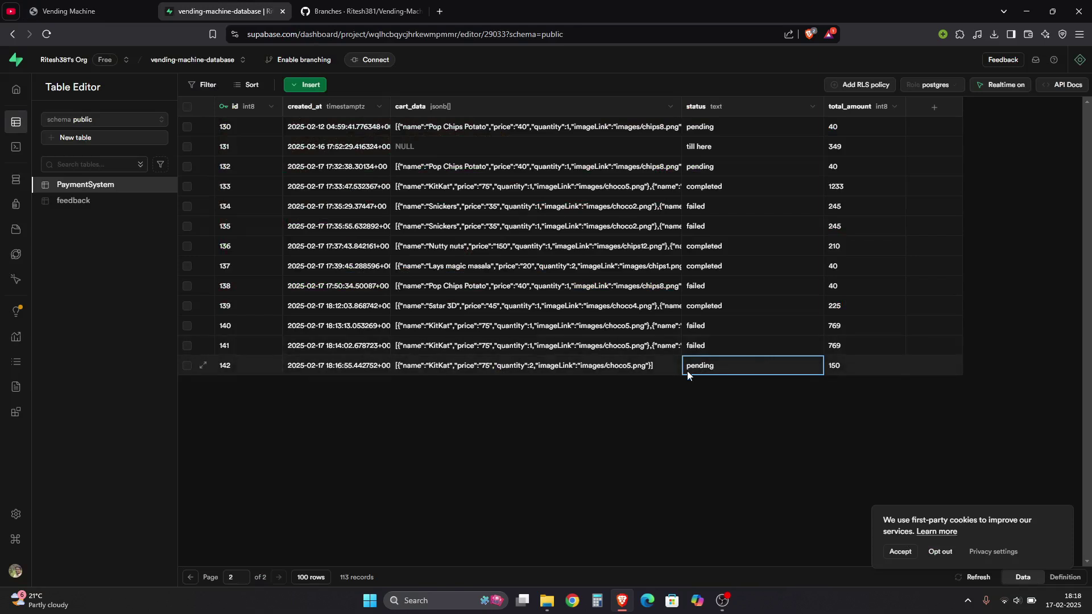
pyautogui.click(131, 11)
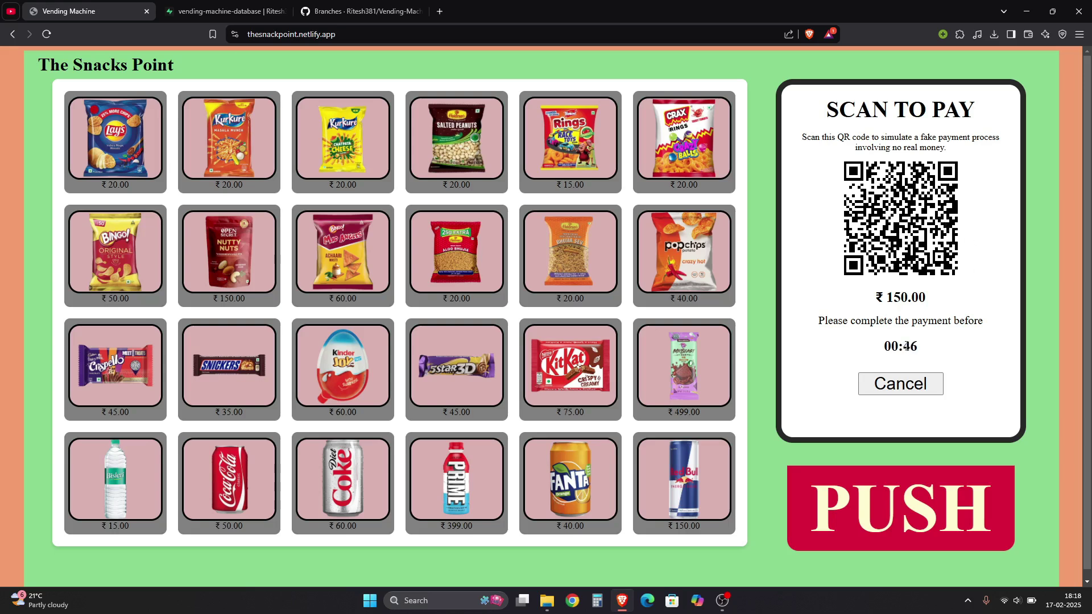
# Cancel the KitKat QR payment and log in to the admin panel with the admin credentials
pyautogui.click(900, 383)
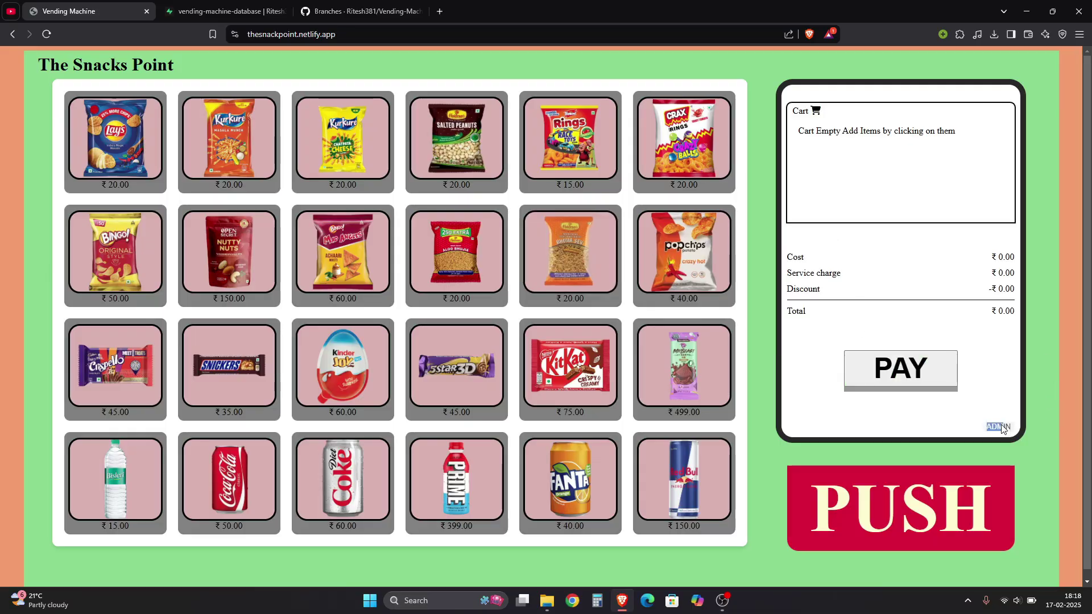
pyautogui.click(1002, 428)
pyautogui.click(891, 173)
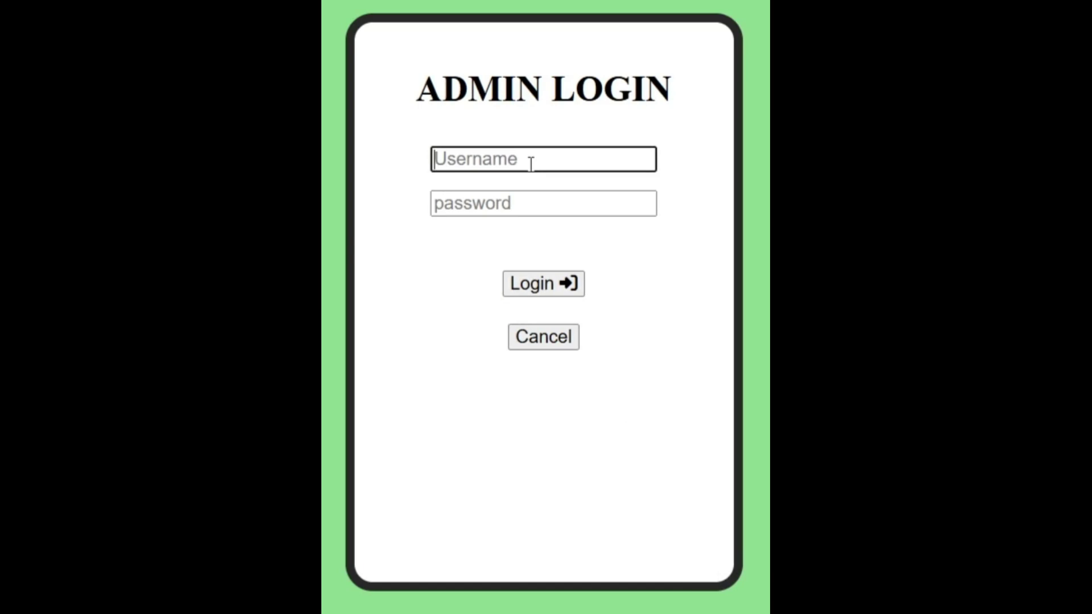
pyautogui.write('admin')
pyautogui.press('Tab')
pyautogui.write('123')
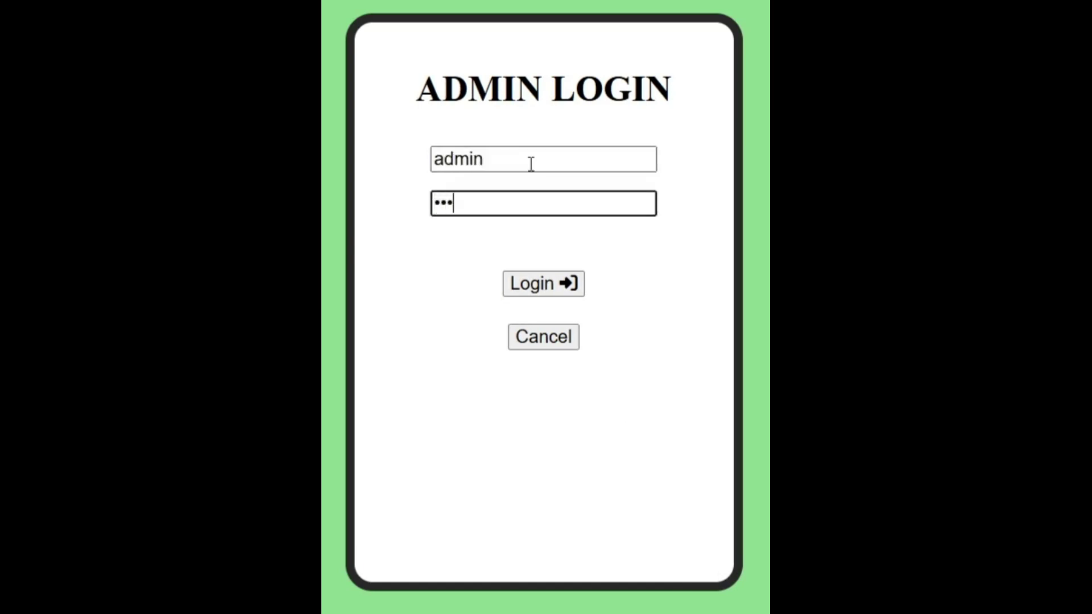
pyautogui.press('BackSpace')
pyautogui.press('BackSpace')
pyautogui.press('BackSpace')
pyautogui.write('admin')
pyautogui.press('Tab')
pyautogui.press('Return')
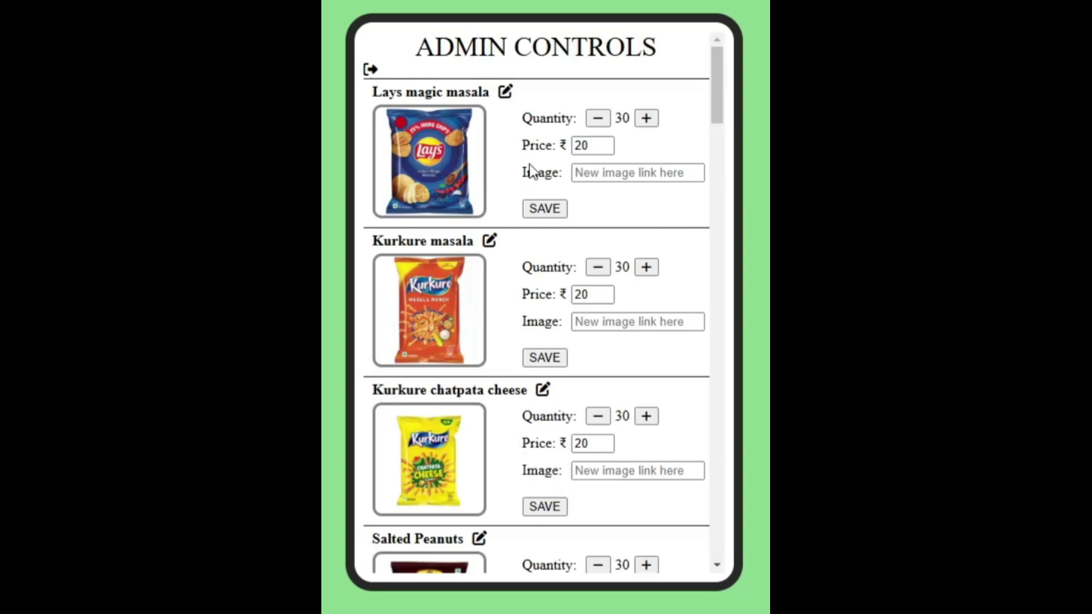
# Scroll Admin Controls down to Fanta and inspect its stock of 19 at ₹40
pyautogui.scroll(-20, 512, 171)
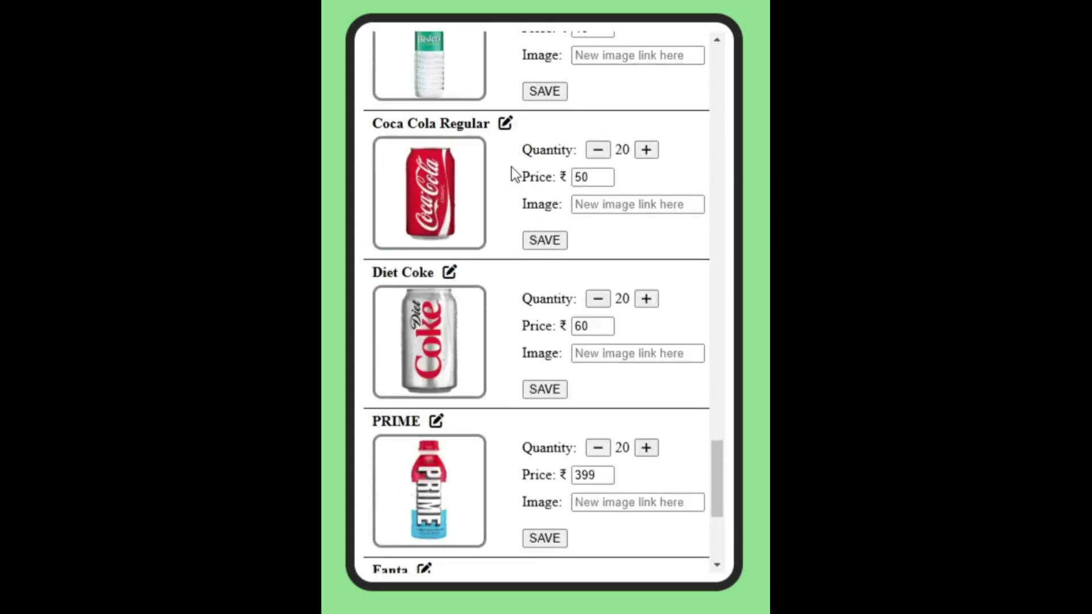
pyautogui.scroll(-5, 511, 166)
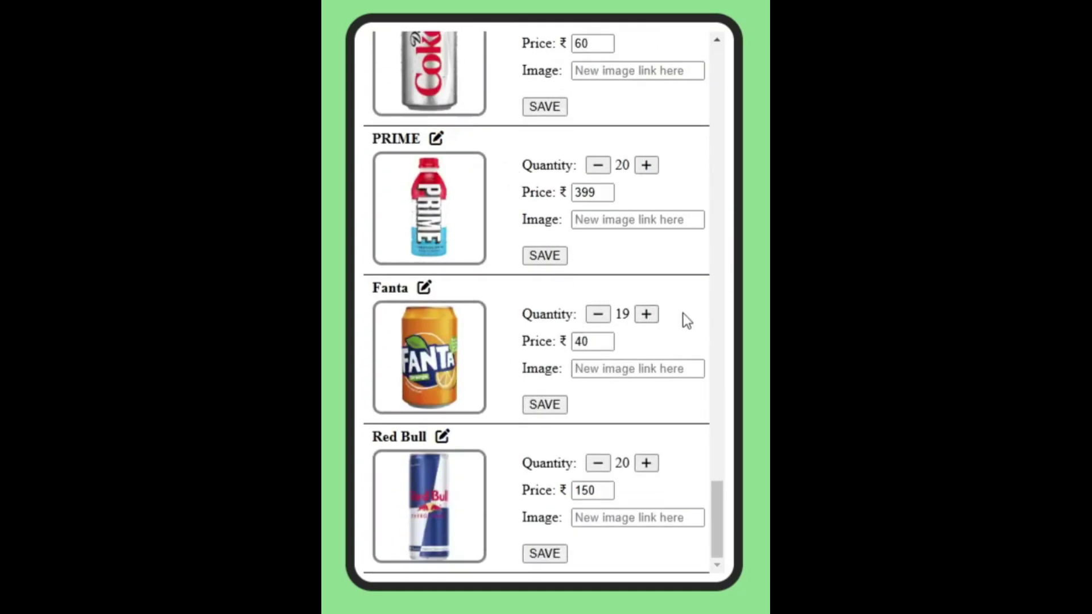
pyautogui.doubleClick(622, 316)
pyautogui.doubleClick(538, 315)
pyautogui.click(534, 349)
pyautogui.doubleClick(534, 344)
pyautogui.doubleClick(534, 371)
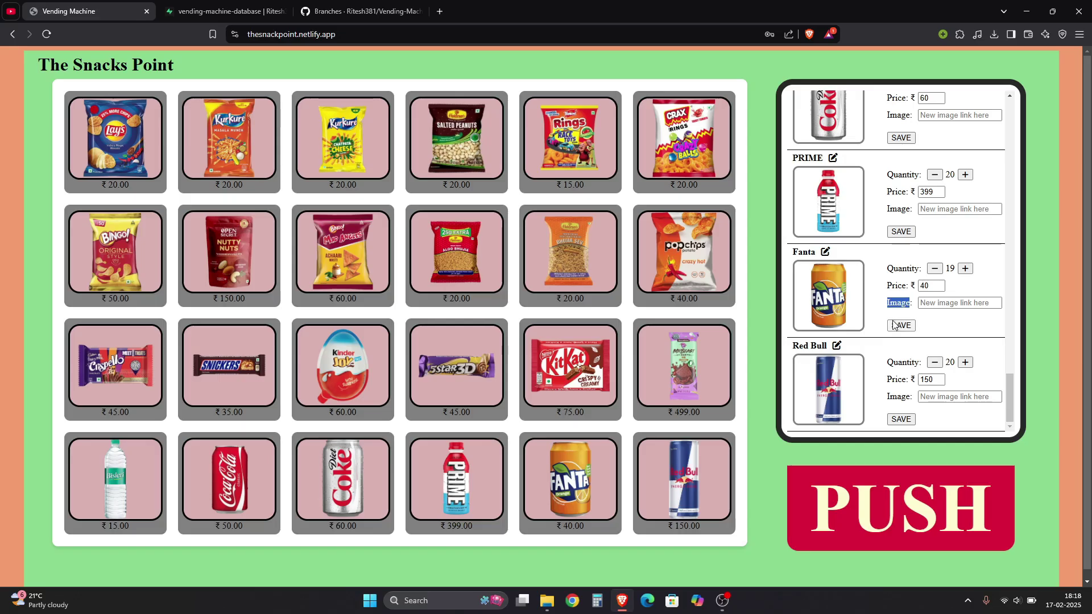
# Save Fanta's stock, then set Lays magic masala's price to ₹200 and verify its card
pyautogui.click(900, 325)
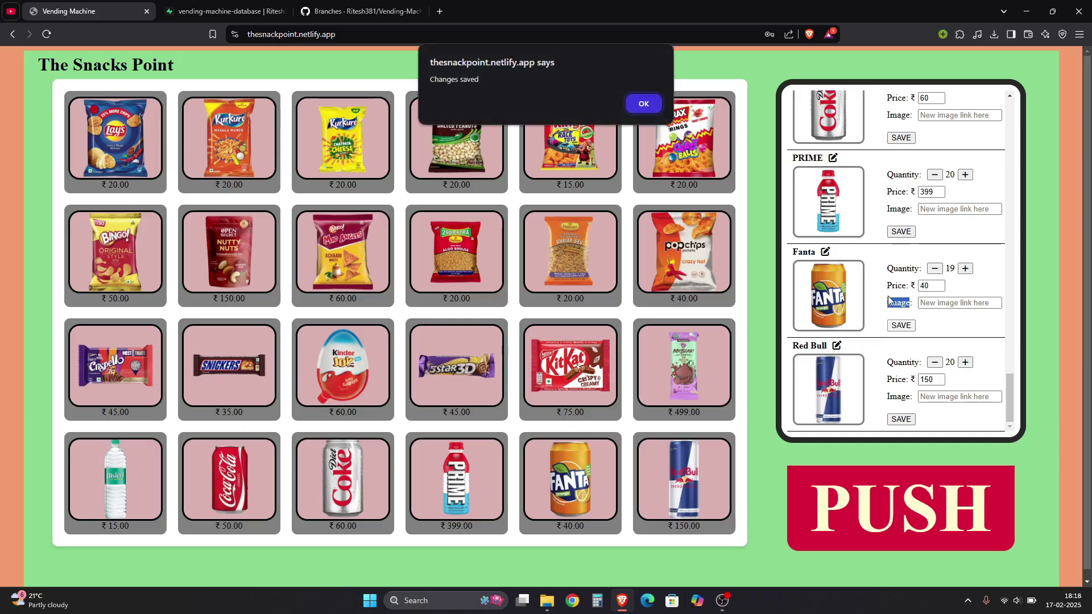
pyautogui.press('Return')
pyautogui.scroll(2, 937, 248)
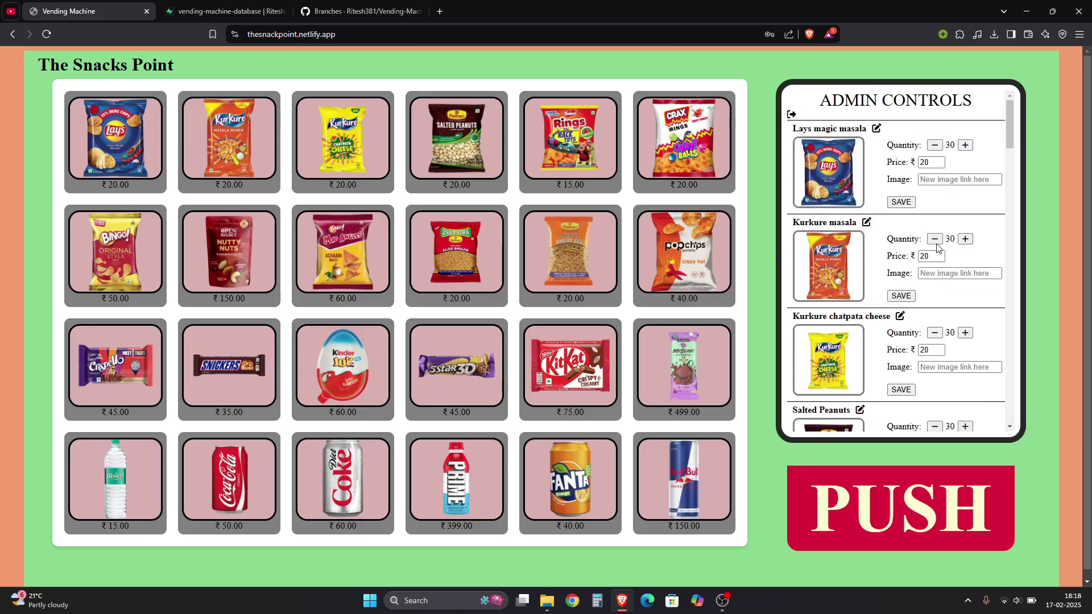
pyautogui.click(925, 163)
pyautogui.write('0')
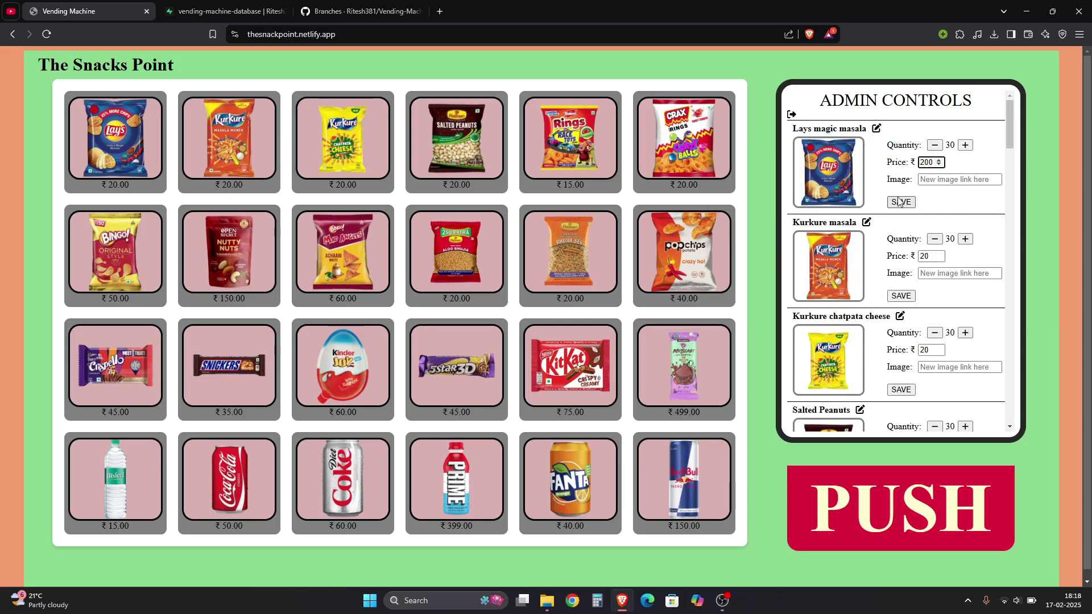
pyautogui.click(901, 202)
pyautogui.click(643, 104)
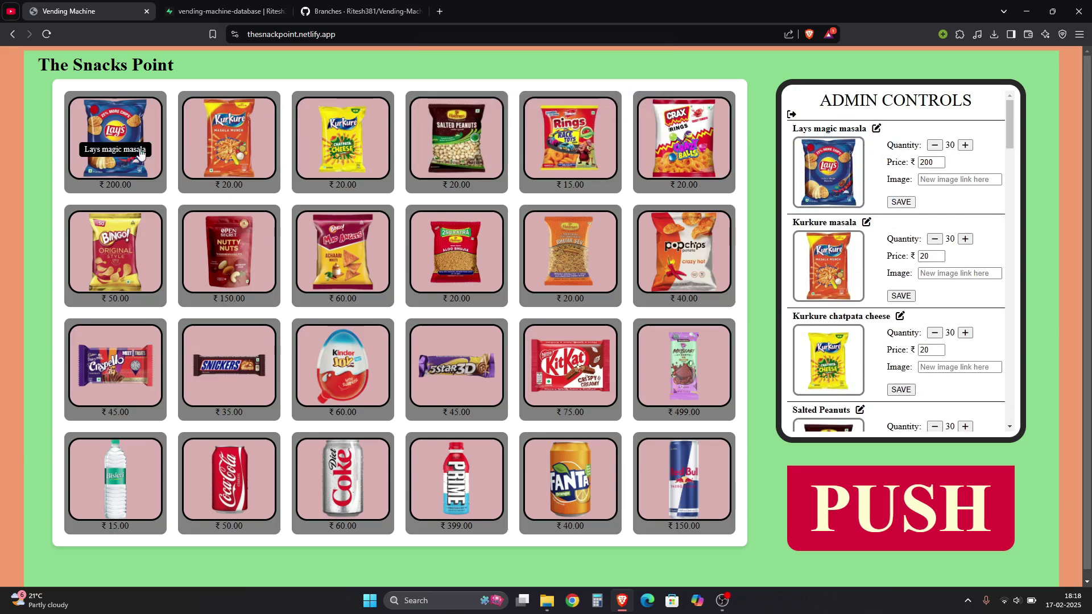
pyautogui.click(131, 190)
pyautogui.moveTo(381, 495); pyautogui.dragTo(288, 494)
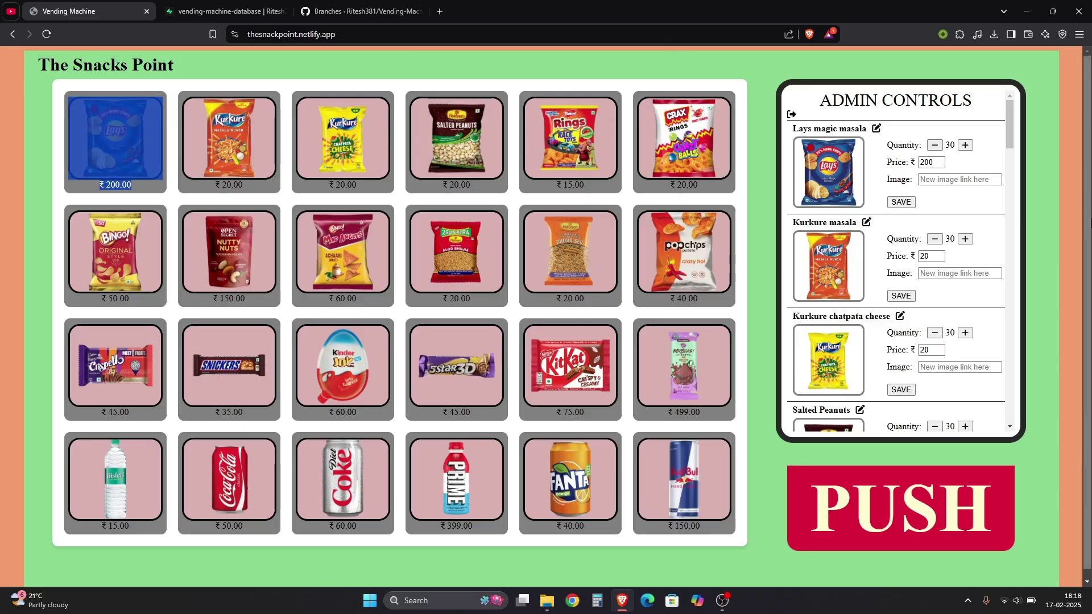
# Lower Lays magic masala's stock to 0, confirm it cannot go negative, and save
pyautogui.click(1010, 197)
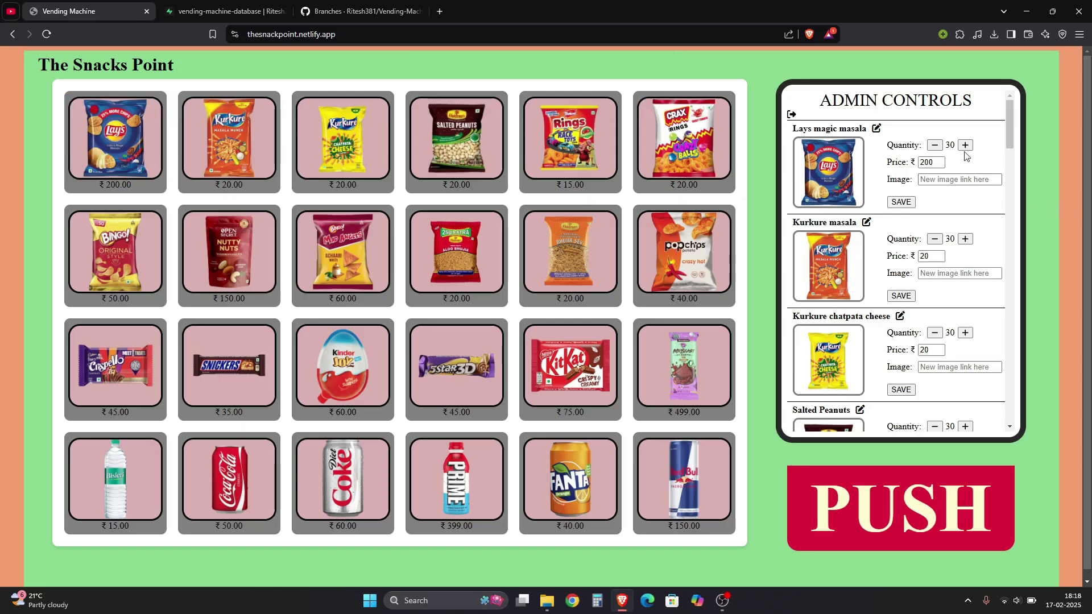
pyautogui.tripleClick(938, 146)
pyautogui.tripleClick(938, 146)
pyautogui.tripleClick(938, 146)
pyautogui.tripleClick(938, 145)
pyautogui.tripleClick(935, 145)
pyautogui.tripleClick(935, 146)
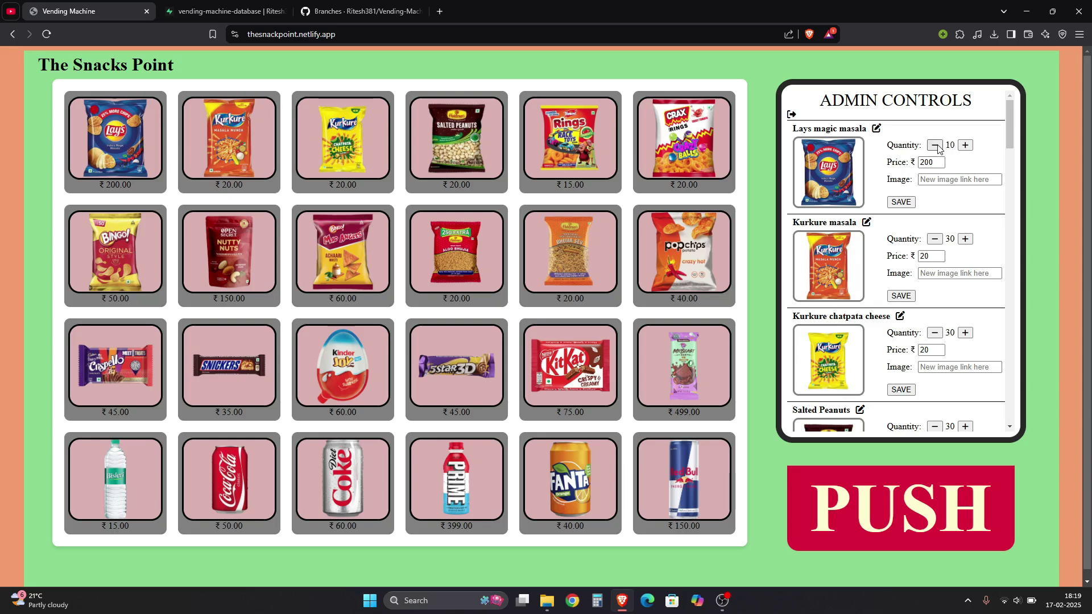
pyautogui.tripleClick(935, 145)
pyautogui.tripleClick(935, 146)
pyautogui.tripleClick(935, 146)
pyautogui.tripleClick(935, 146)
pyautogui.click(935, 146)
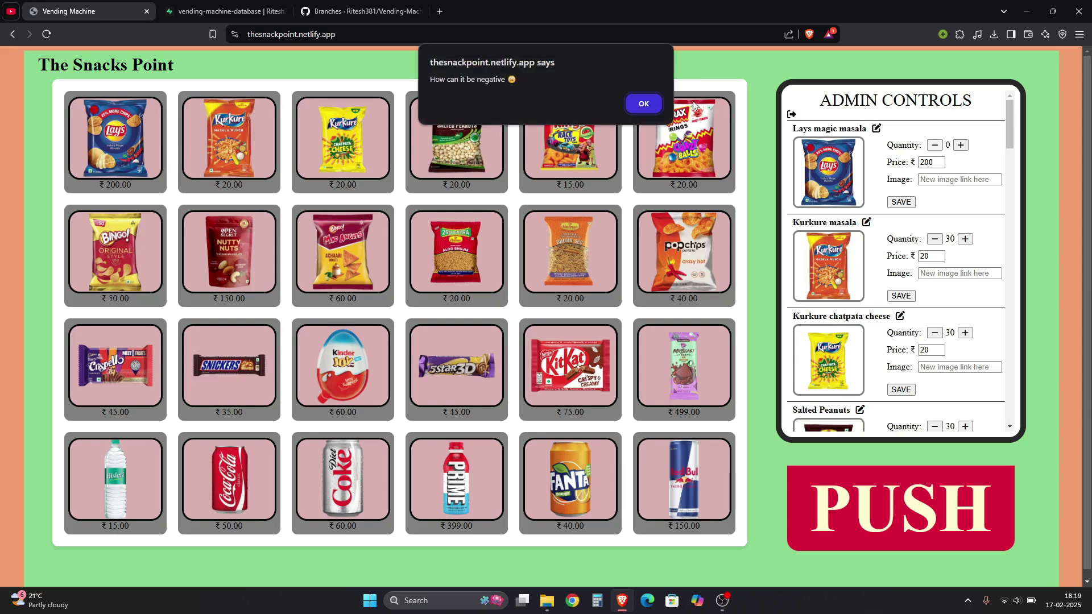
pyautogui.moveTo(513, 84); pyautogui.dragTo(447, 79)
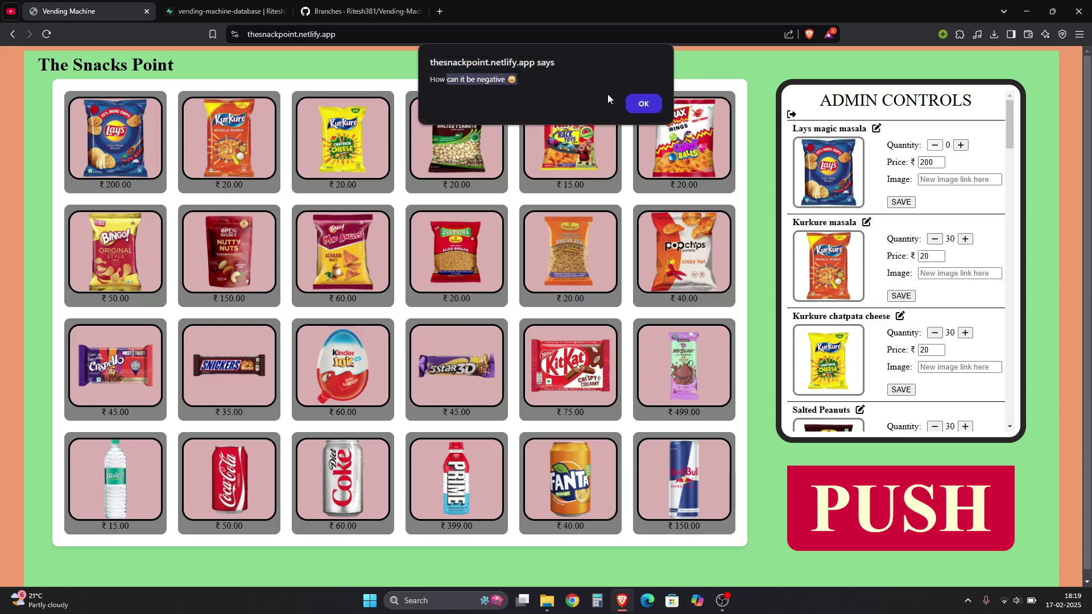
pyautogui.click(643, 103)
pyautogui.click(900, 203)
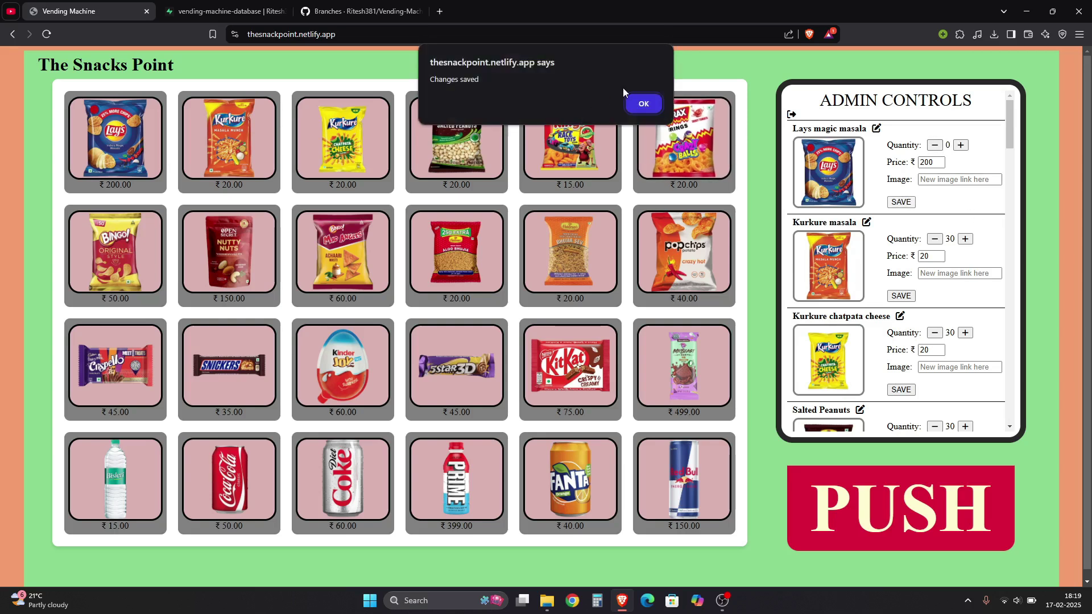
pyautogui.click(643, 104)
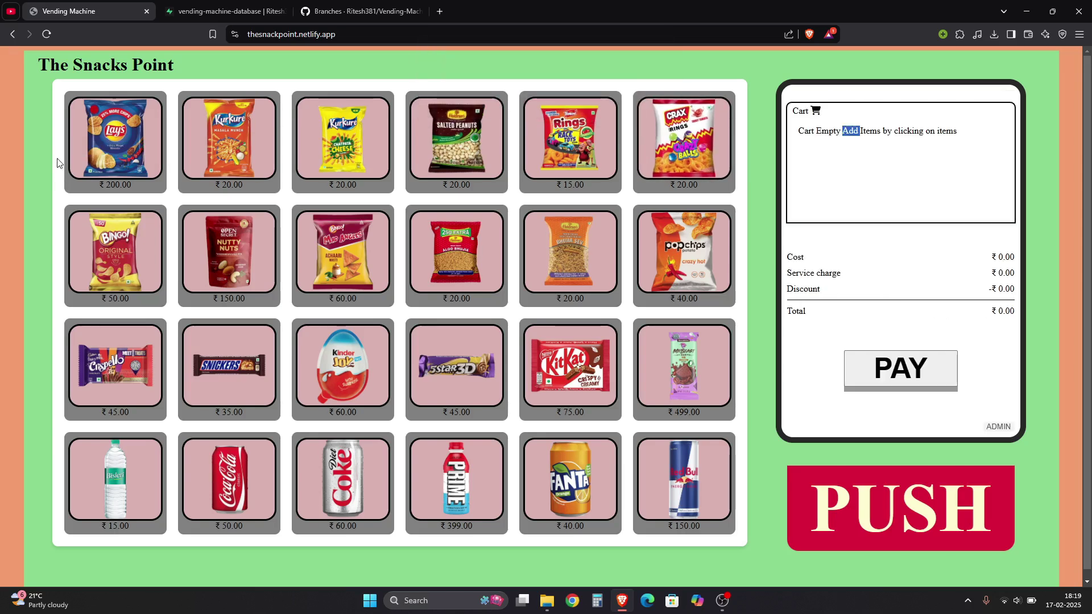
# Try adding Lays magic masala to the cart and dismiss its out-of-stock alert
pyautogui.click(113, 139)
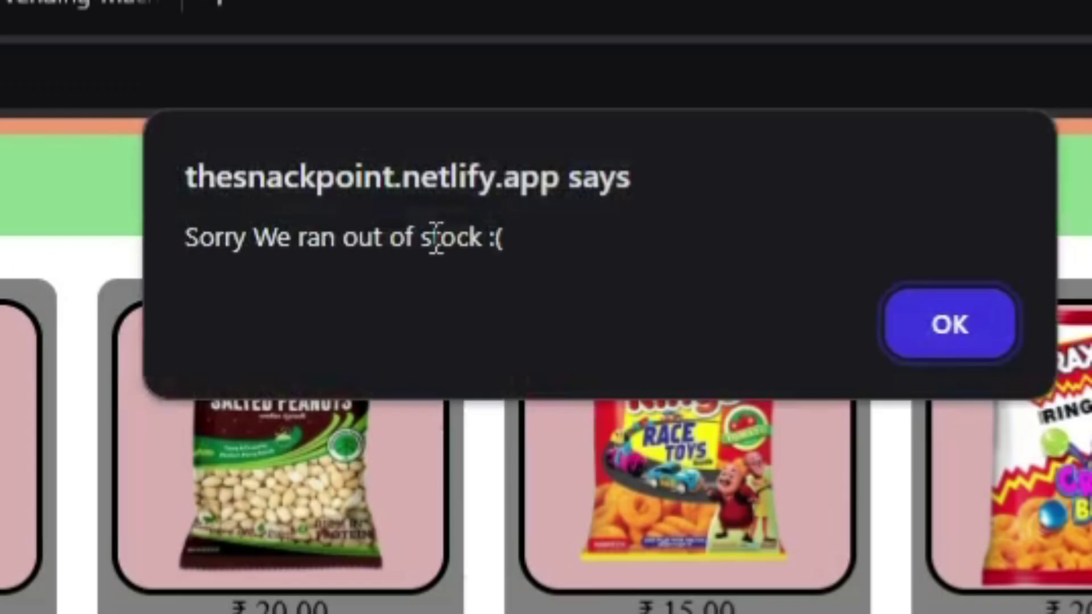
pyautogui.moveTo(468, 79); pyautogui.dragTo(532, 80)
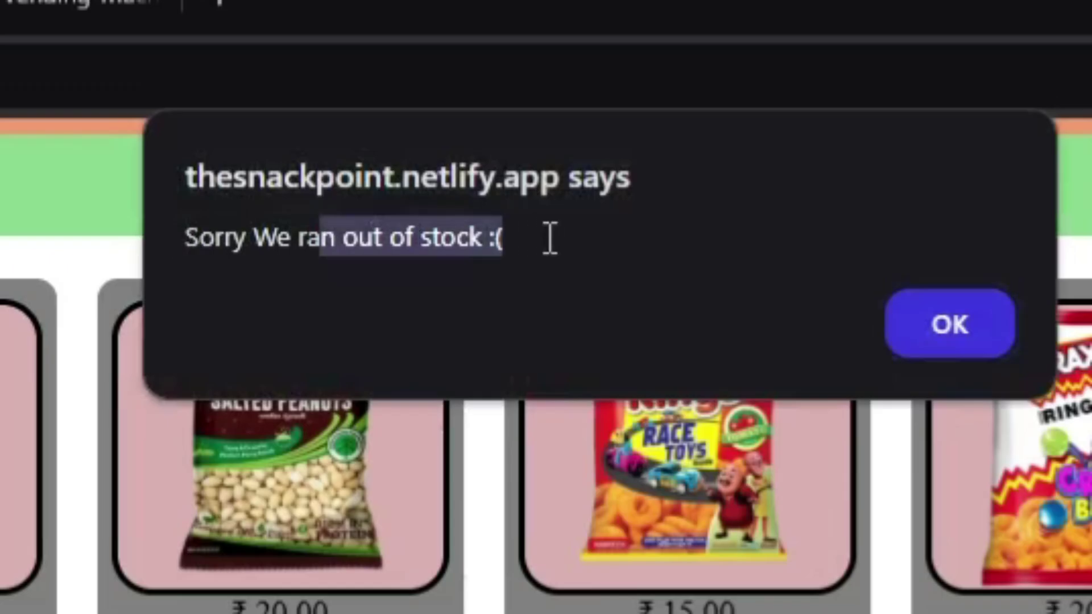
pyautogui.click(910, 324)
# Log in as admin and save Lays magic masala's stock as 2
pyautogui.click(842, 173)
pyautogui.write('ad')
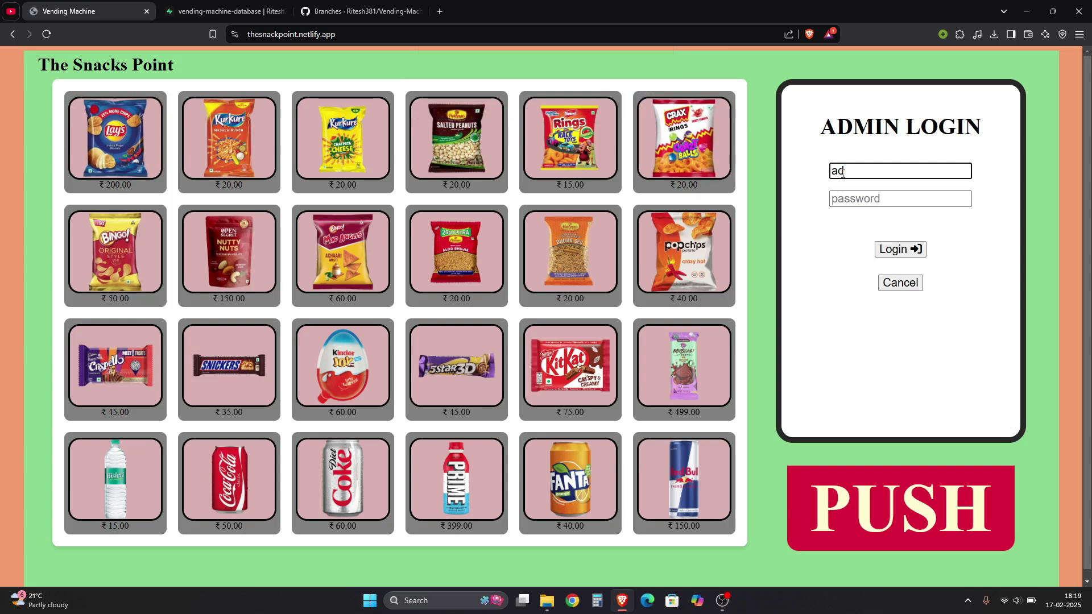
pyautogui.write('min')
pyautogui.press('Tab')
pyautogui.write('admin')
pyautogui.click(900, 249)
pyautogui.click(961, 146)
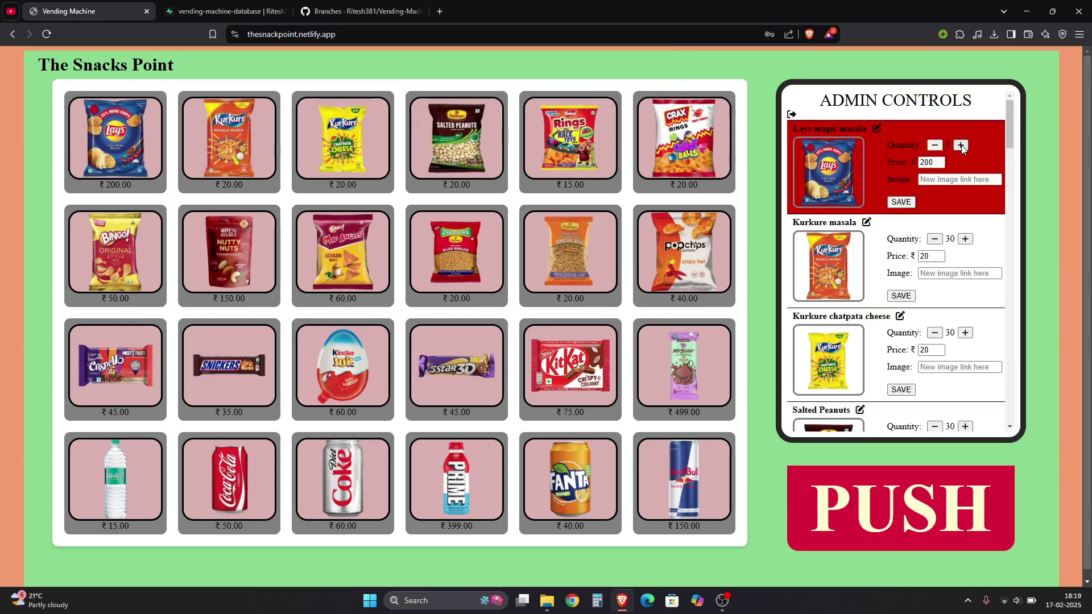
pyautogui.click(901, 202)
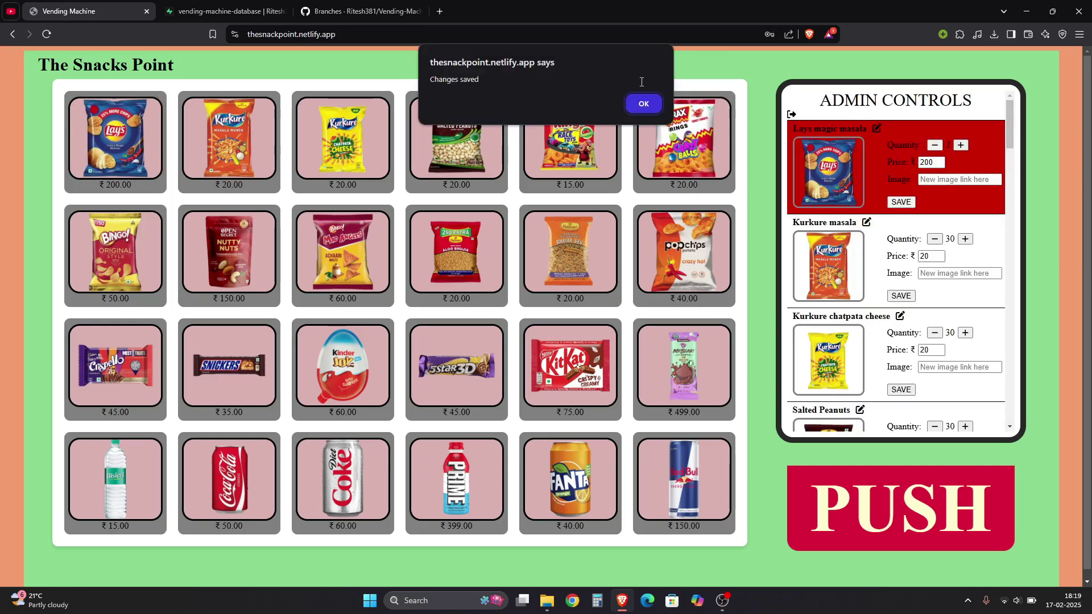
pyautogui.click(637, 104)
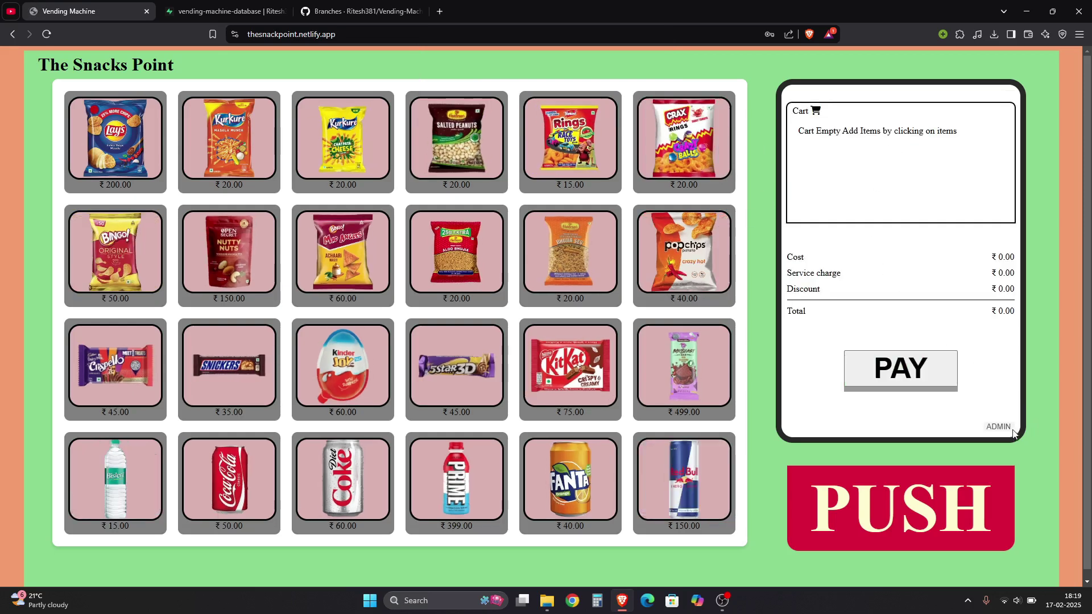
# Log back into Admin Controls and select the Lays image link field
pyautogui.click(1007, 427)
pyautogui.click(880, 170)
pyautogui.write('admin')
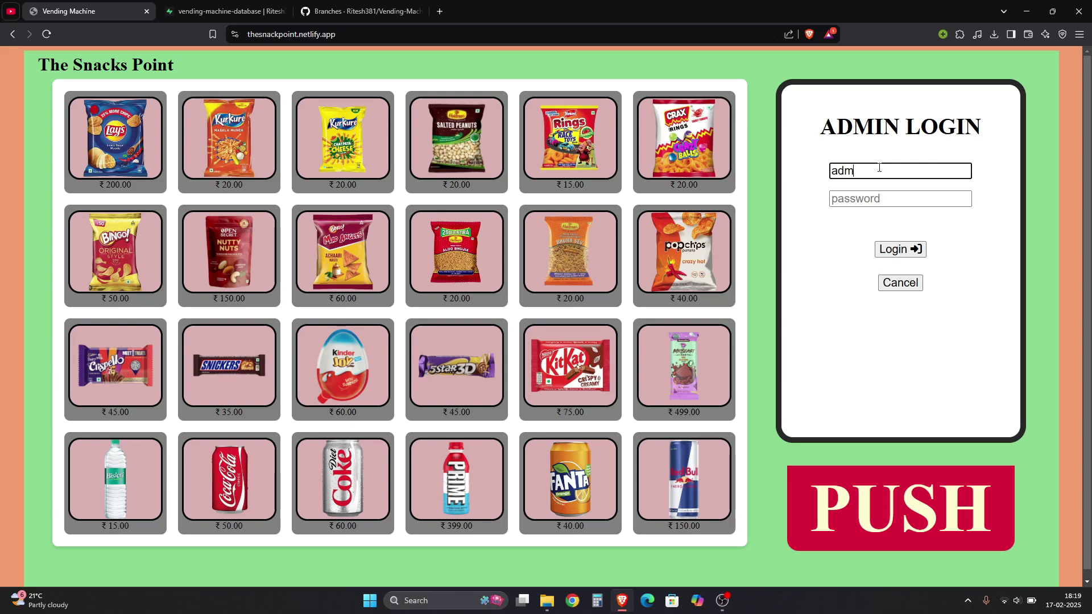
pyautogui.press('Tab')
pyautogui.write('admin')
pyautogui.press('Return')
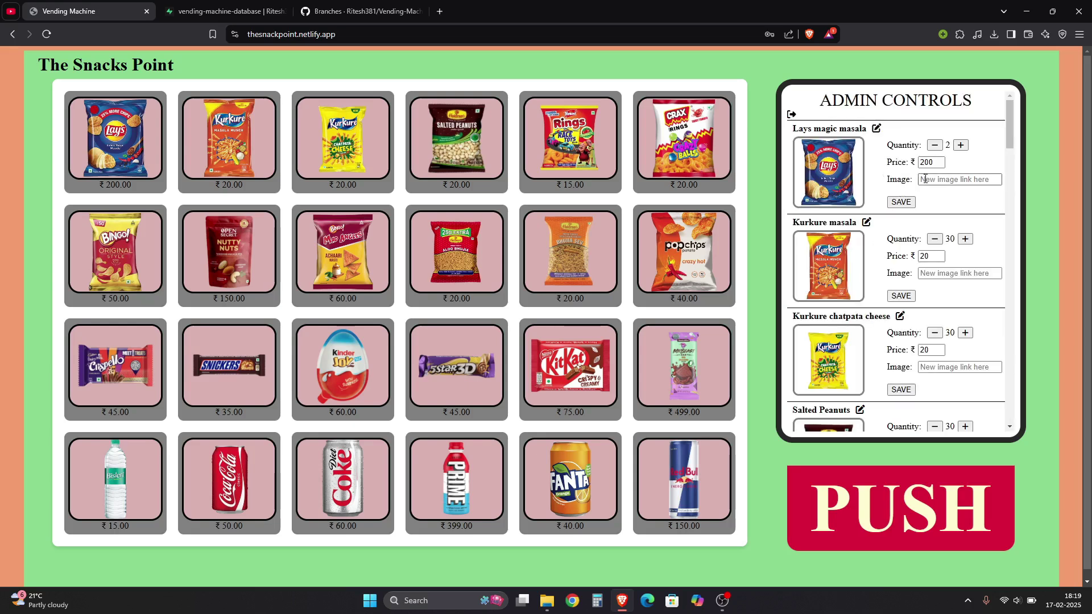
pyautogui.click(925, 179)
pyautogui.click(901, 164)
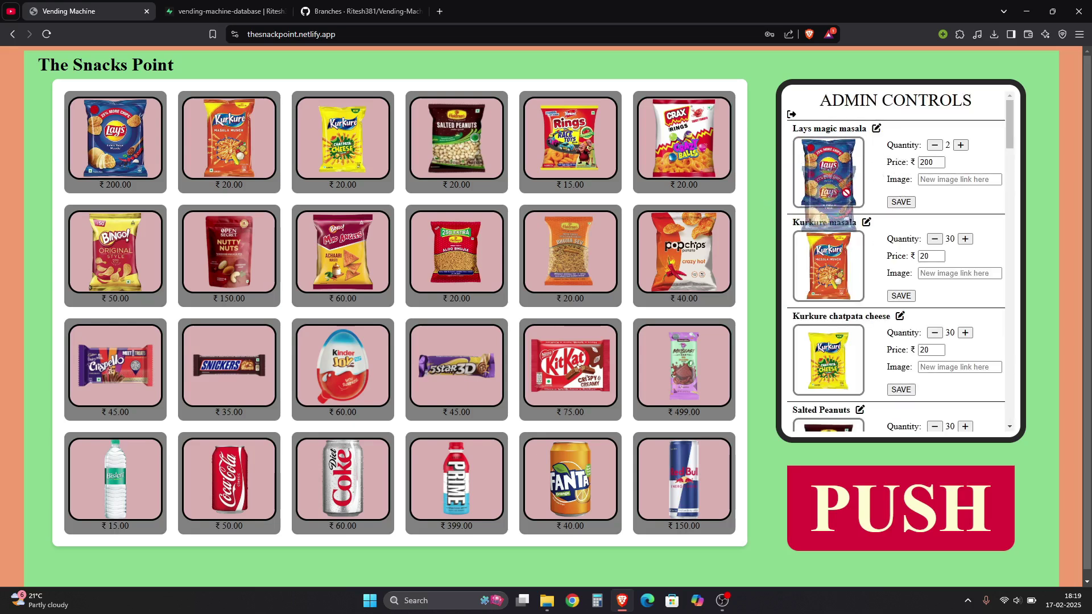
pyautogui.click(929, 178)
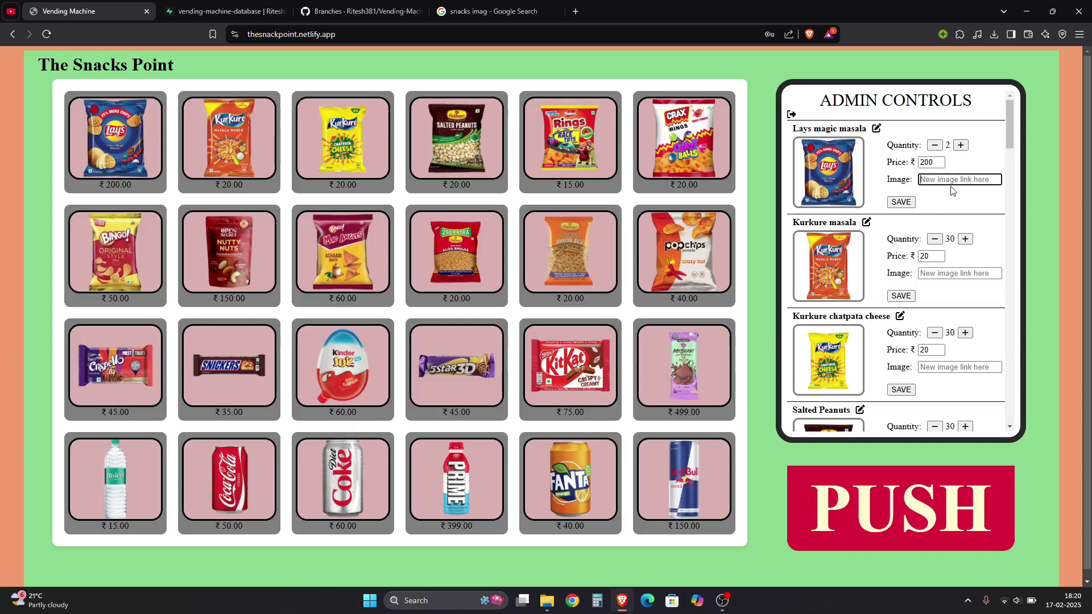
# Copy a samosa photo's image address from Google Images
pyautogui.click(494, 11)
pyautogui.rightClick(871, 171)
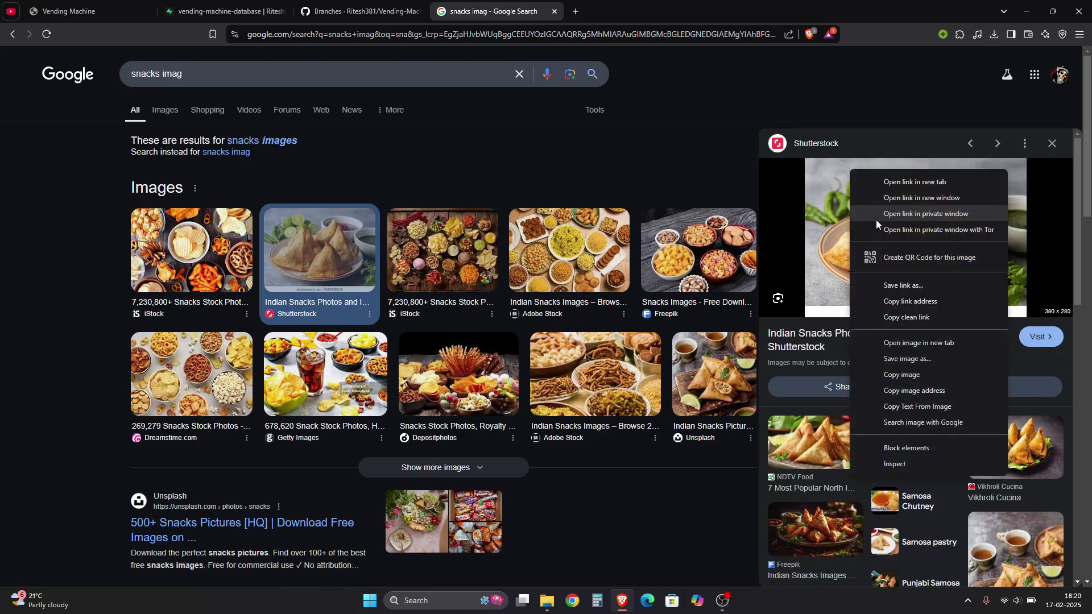
pyautogui.click(940, 401)
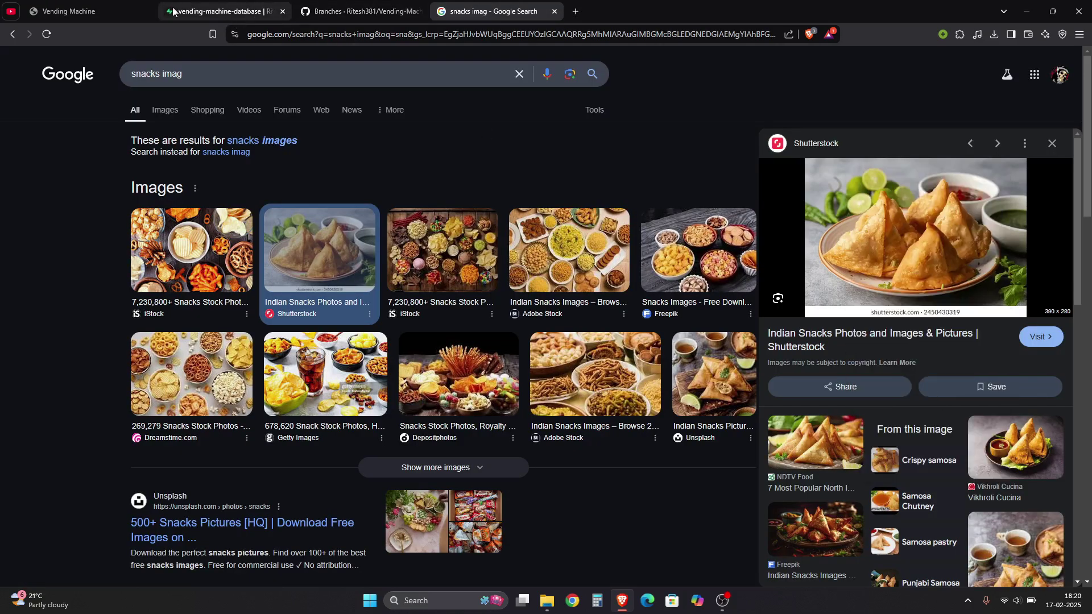
pyautogui.click(86, 12)
pyautogui.rightClick(941, 179)
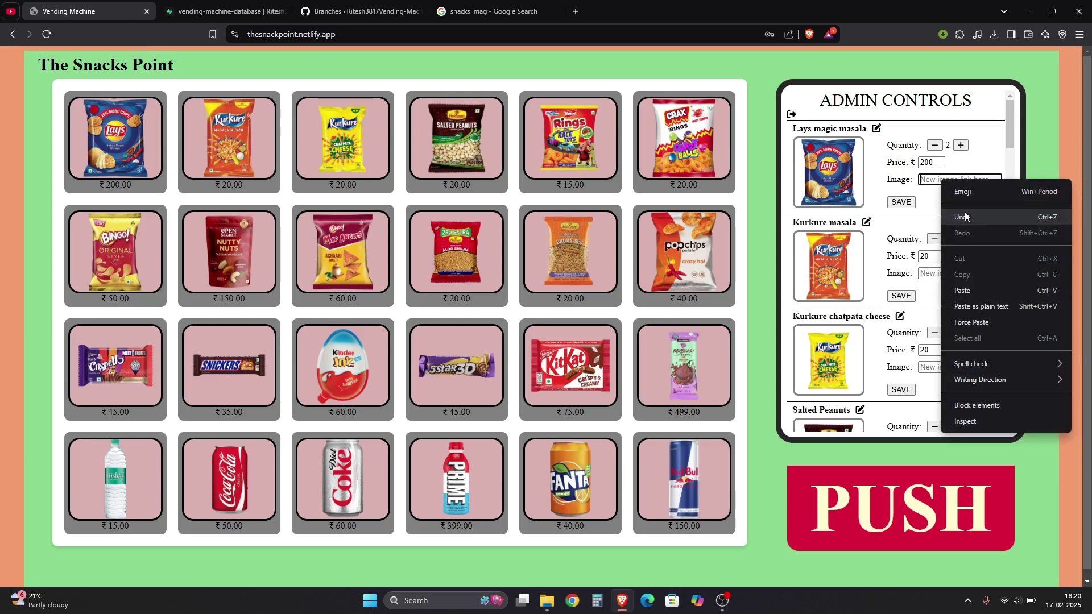
# Paste the samosa image address into the Lays image field and save it
pyautogui.click(974, 288)
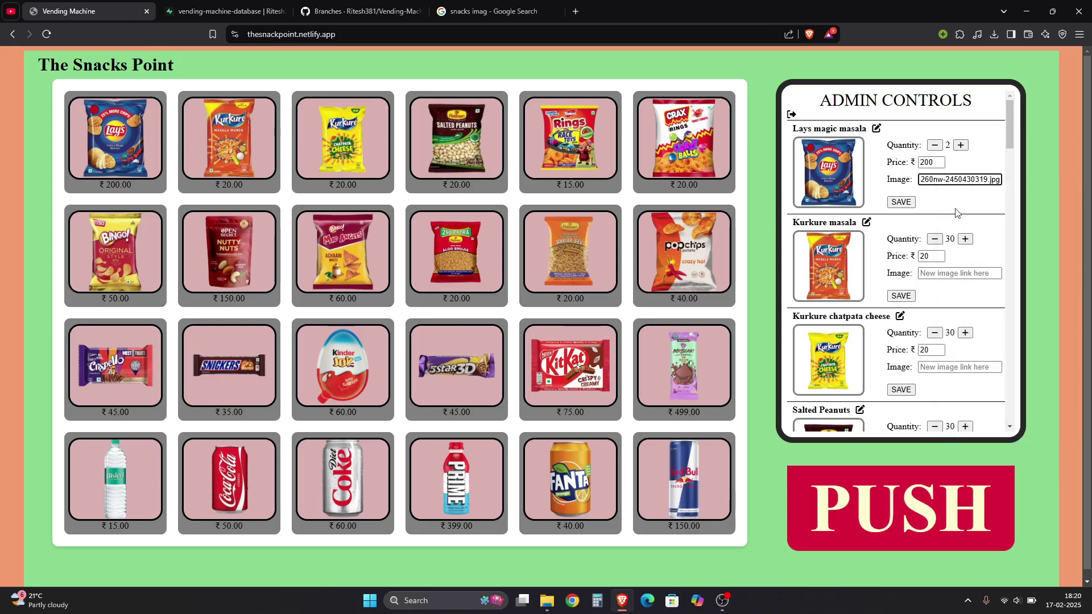
pyautogui.click(902, 203)
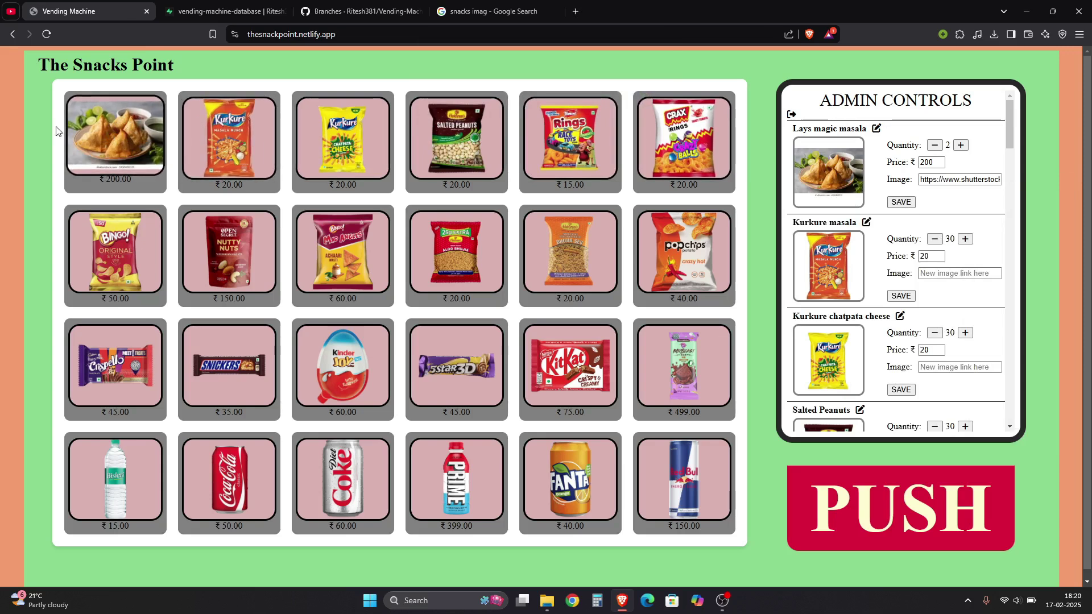
pyautogui.click(91, 123)
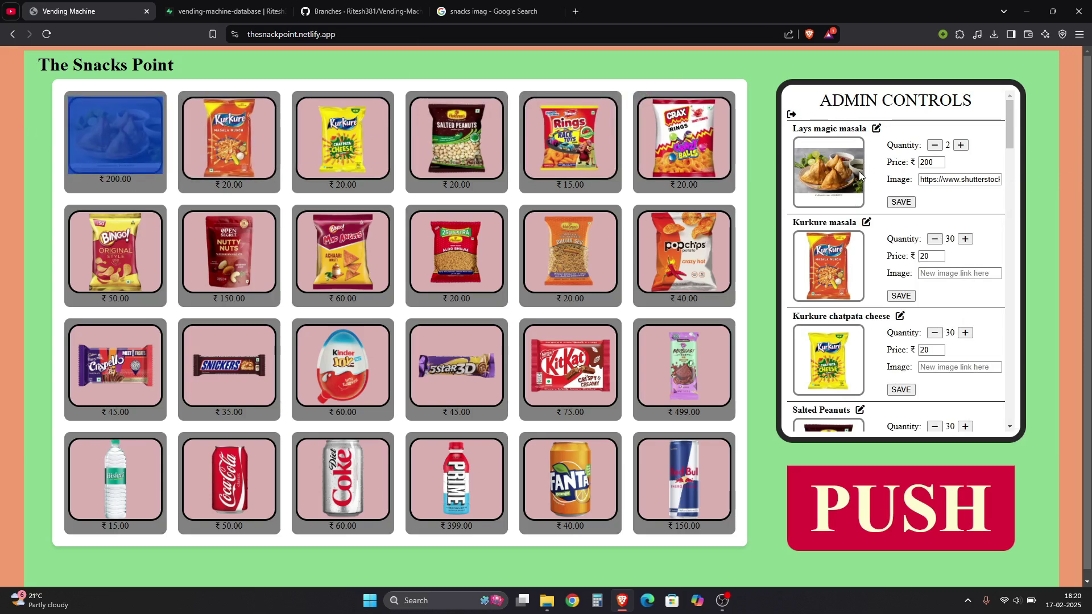
pyautogui.click(682, 137)
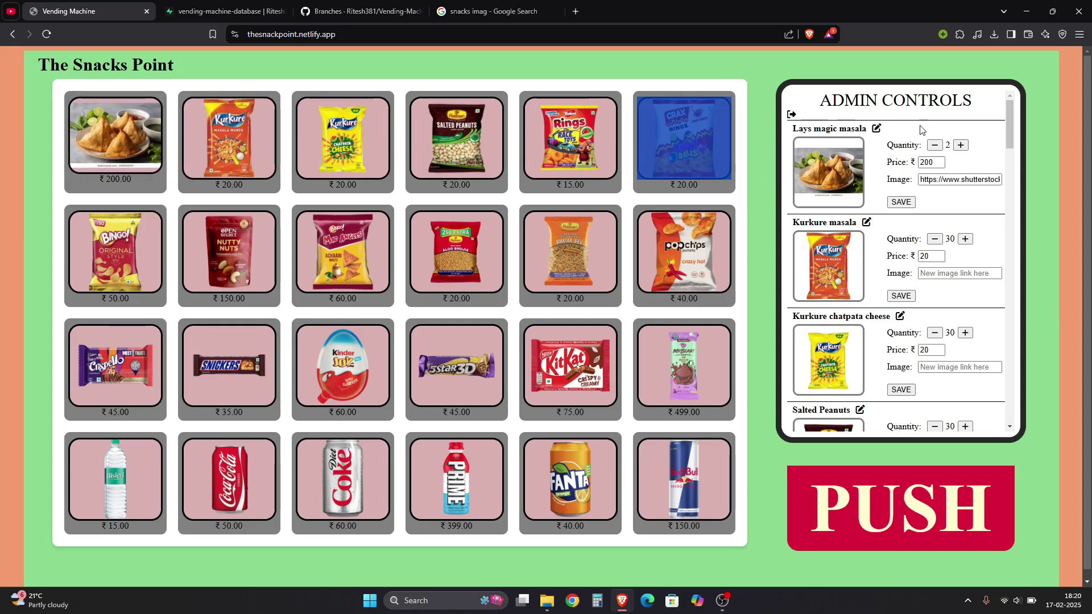
pyautogui.click(877, 129)
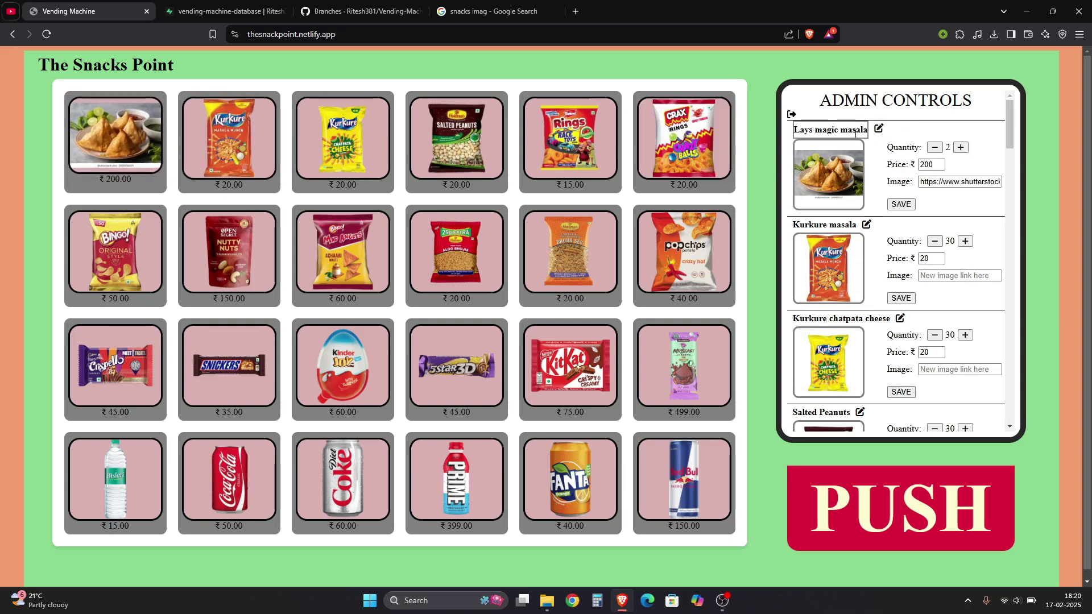
# Rename Lays magic masala to 'Samosa' and save the change
pyautogui.tripleClick(848, 130)
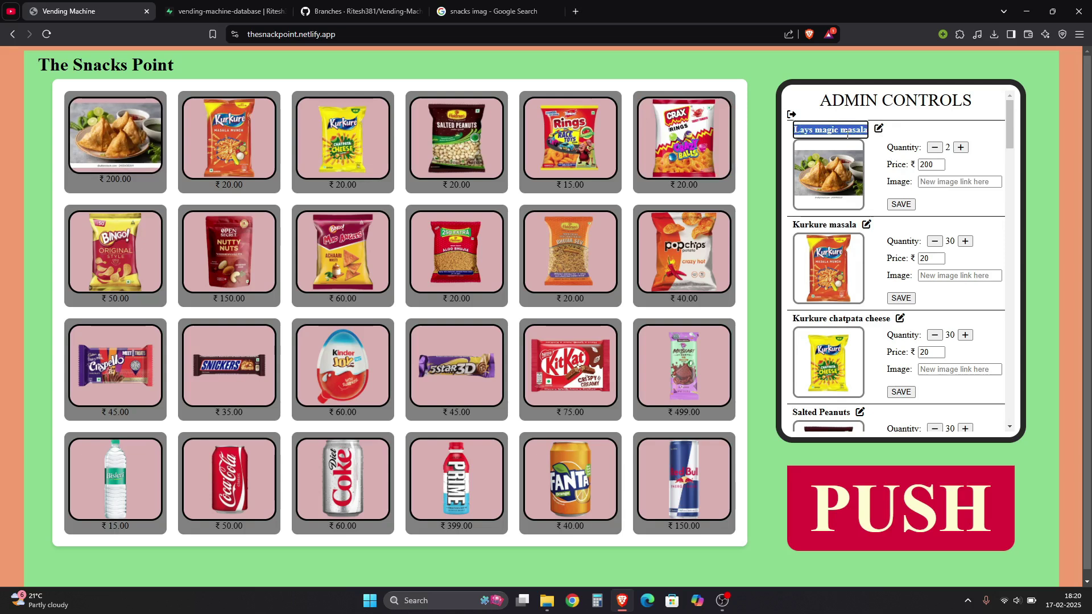
pyautogui.write('Samosa')
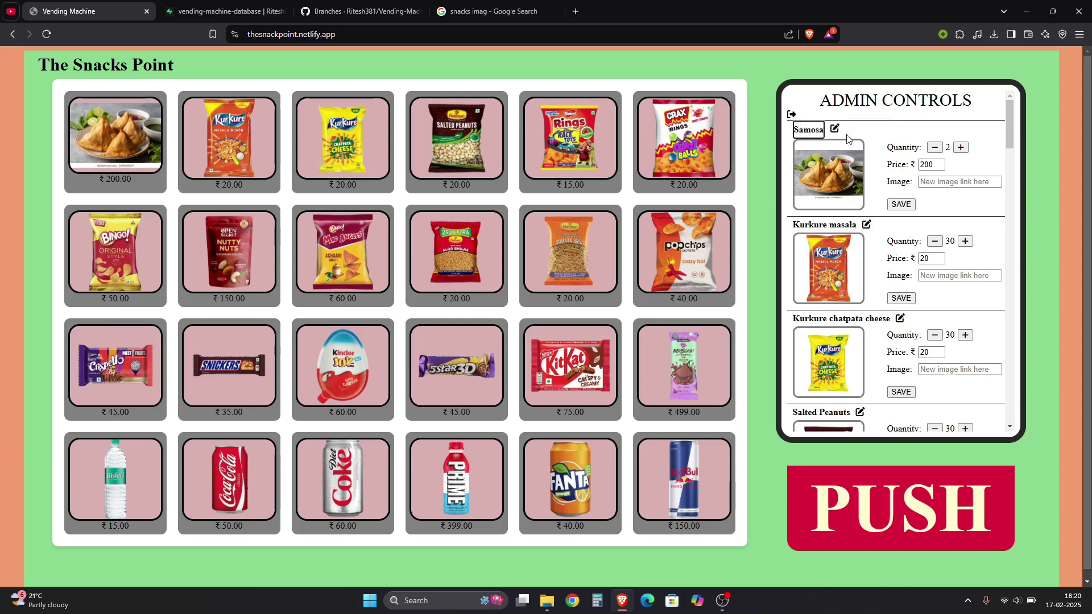
pyautogui.click(901, 204)
pyautogui.click(644, 103)
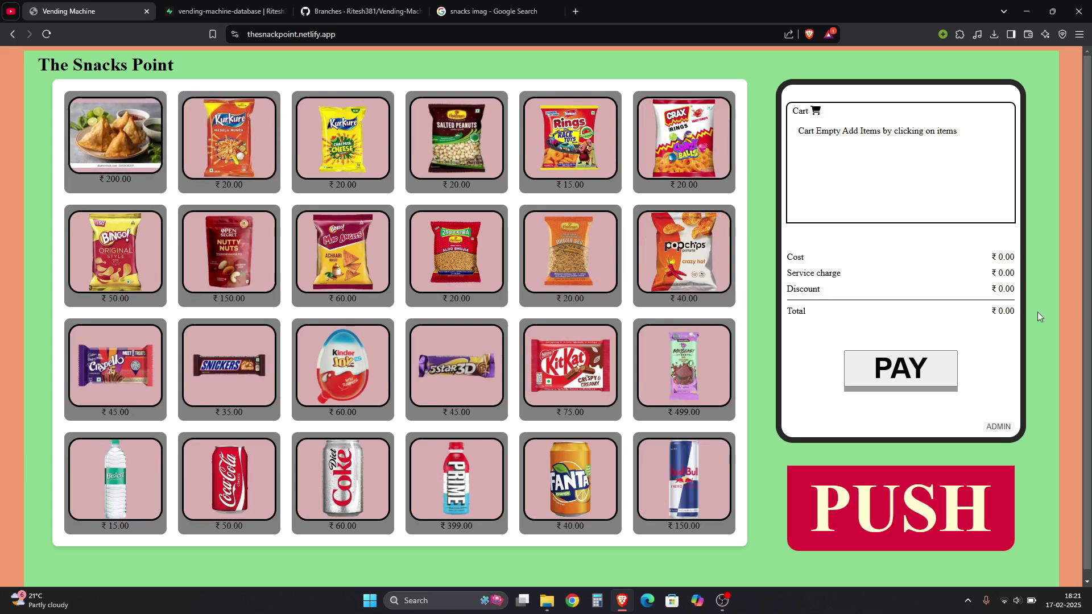
# Add Fanta and 5Star 3D to the cart and pay the ₹85.00 total
pyautogui.click(998, 427)
pyautogui.click(899, 282)
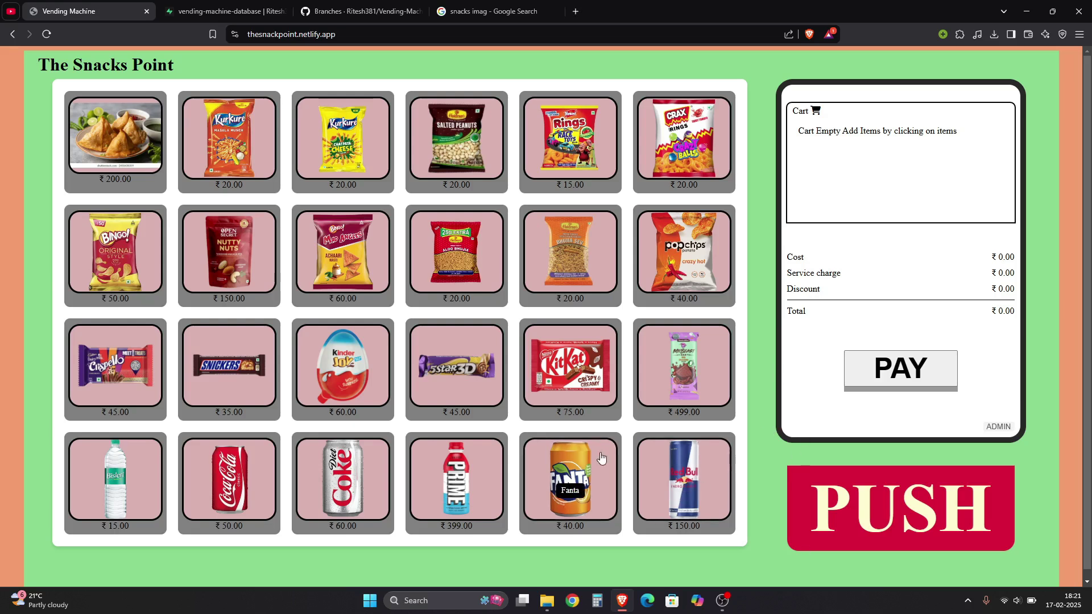
pyautogui.click(569, 480)
pyautogui.click(457, 366)
pyautogui.click(902, 389)
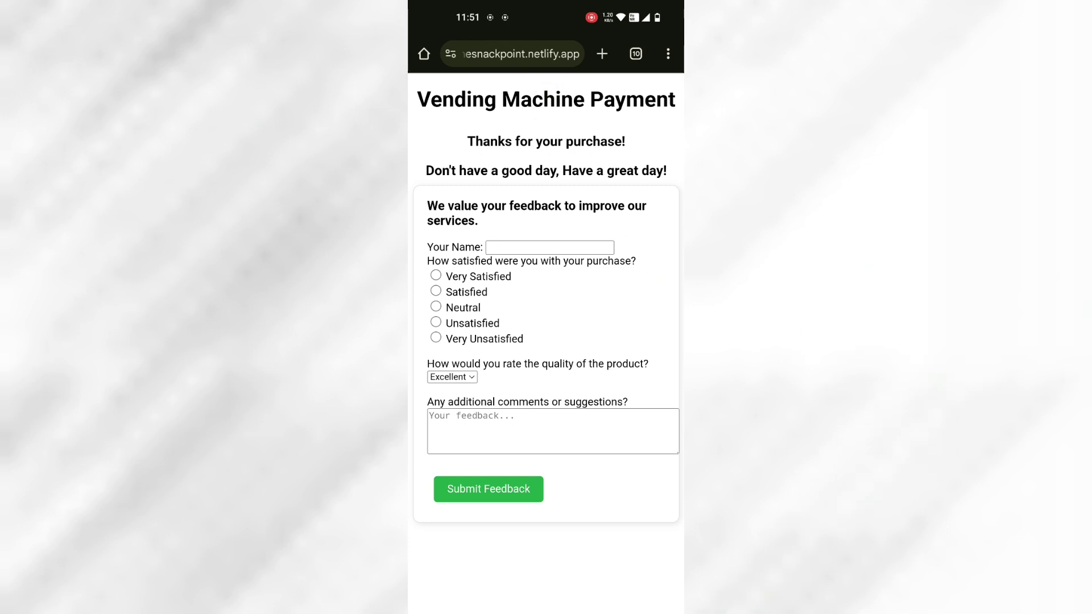
# Fill in the customer's name, rate Very Satisfied, and keep Excellent for product quality
pyautogui.click(561, 251)
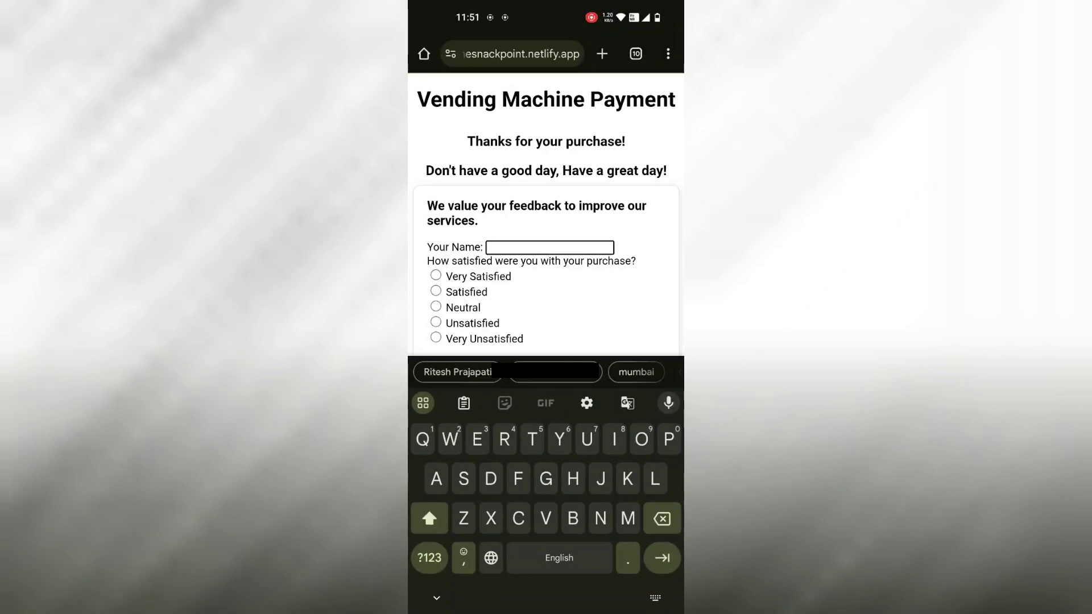
pyautogui.scroll(-1, 633, 267)
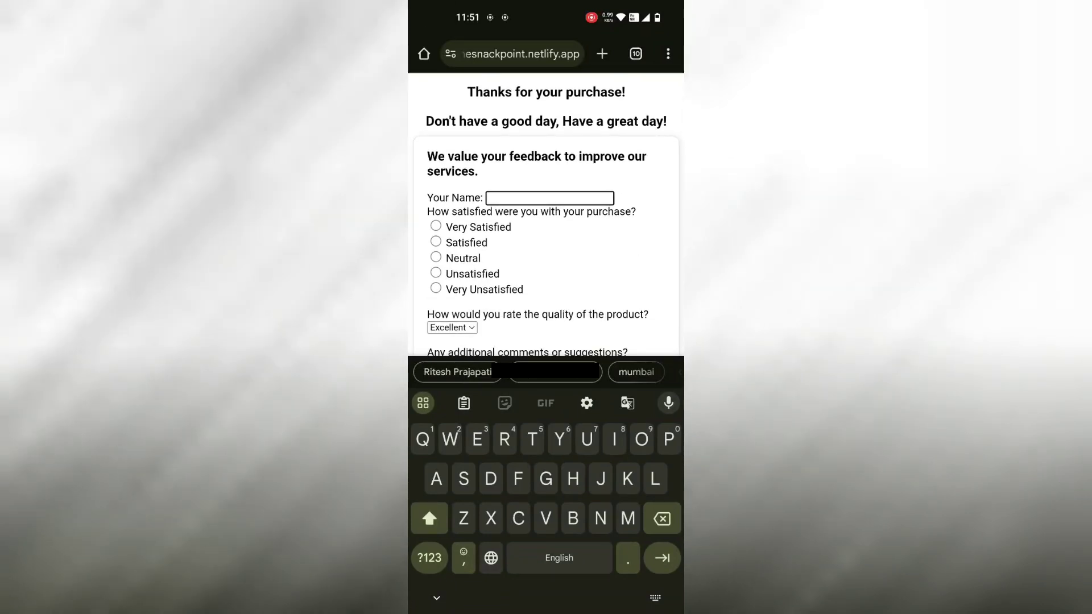
pyautogui.click(458, 372)
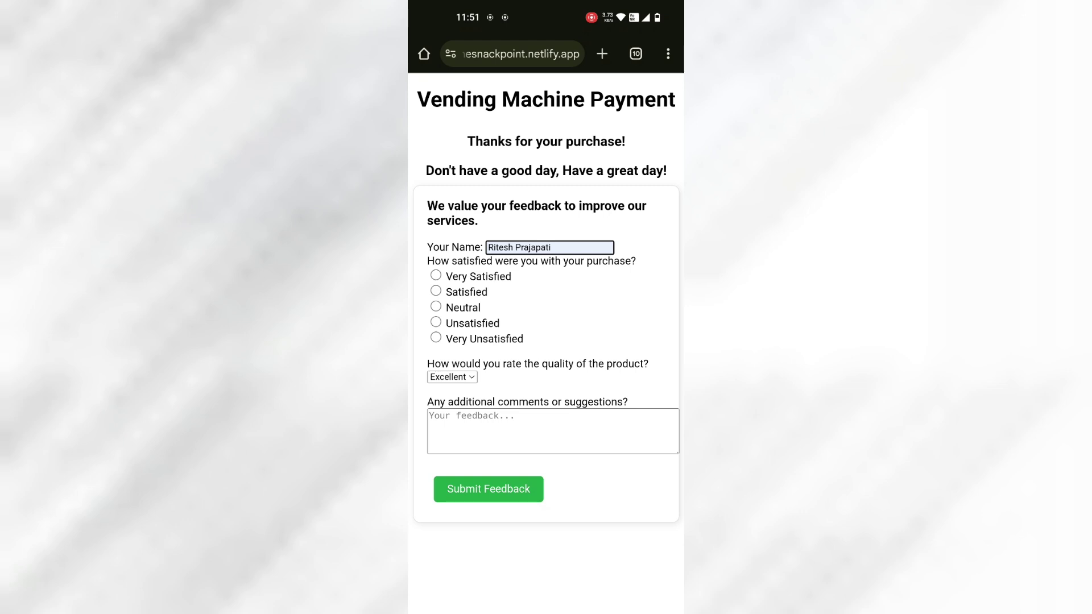
pyautogui.click(436, 275)
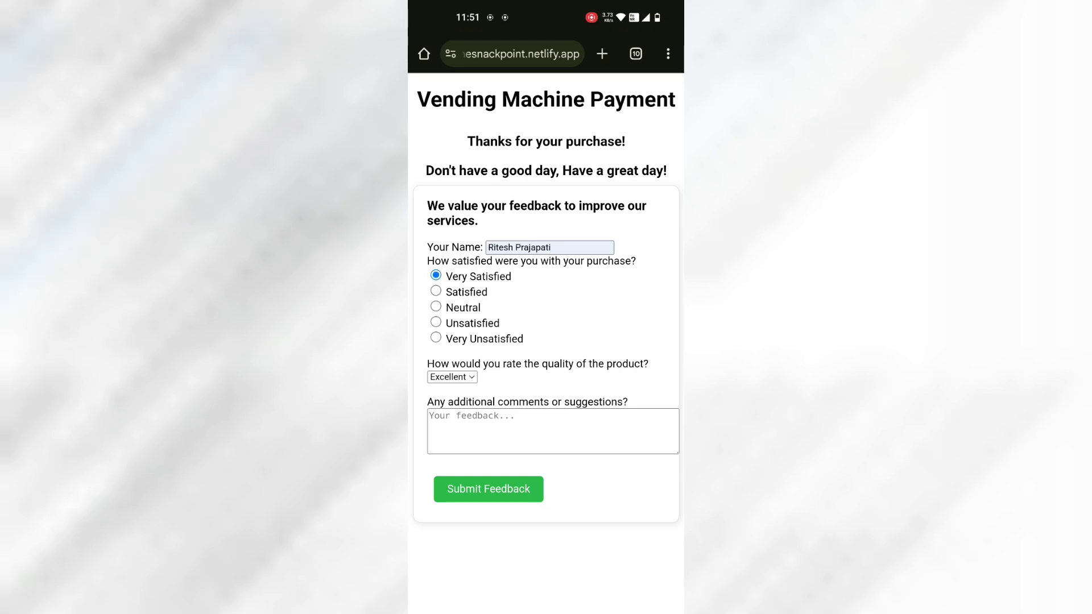
pyautogui.click(447, 375)
pyautogui.click(453, 259)
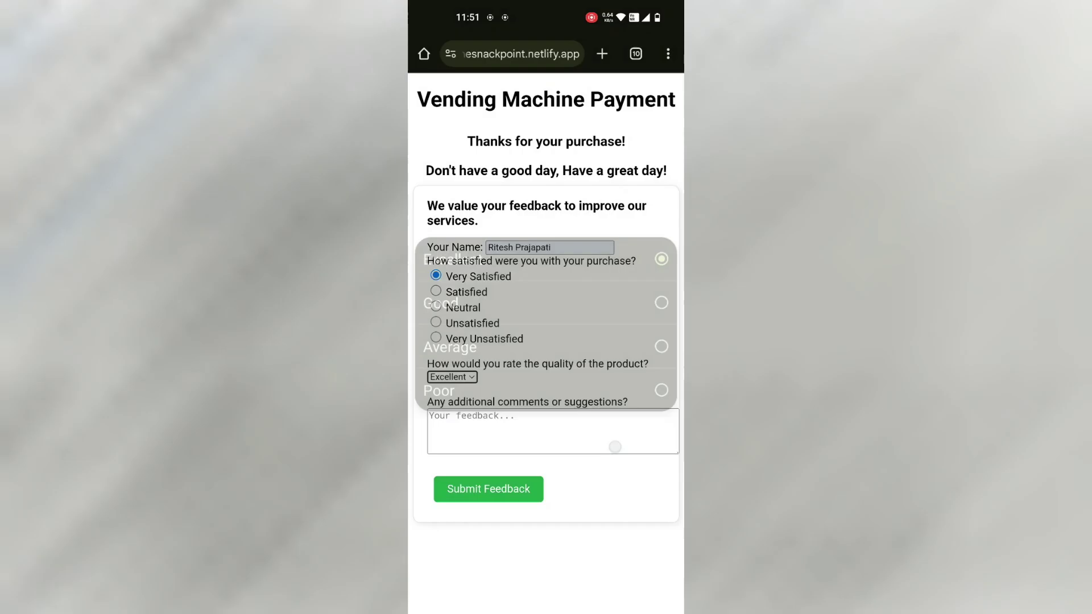
pyautogui.click(452, 376)
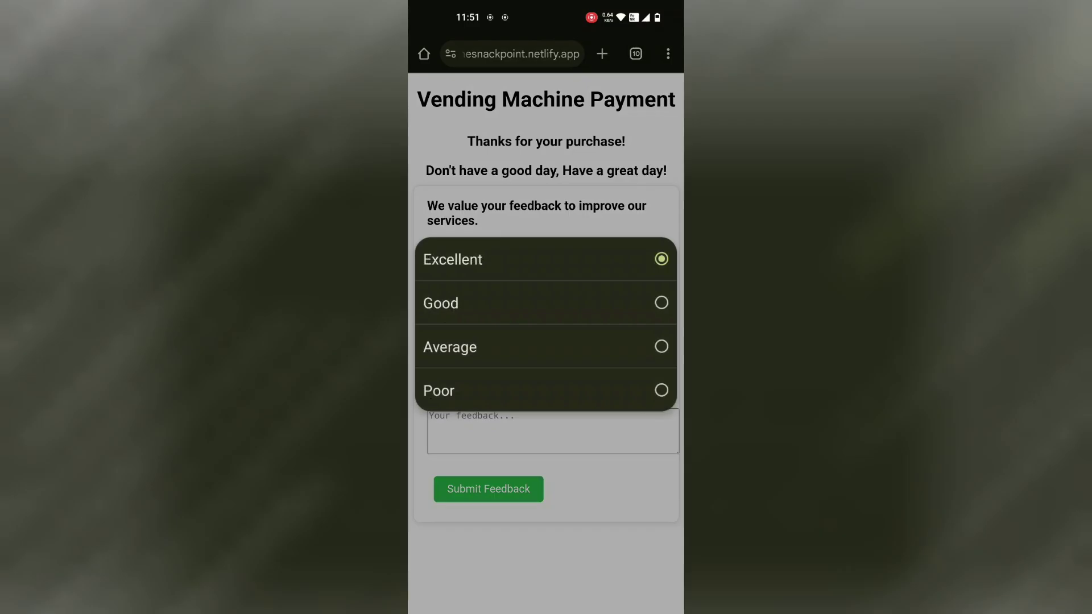
pyautogui.press('Escape')
# Enter the comment 'Good website for learning web development' and submit the feedback
pyautogui.click(553, 431)
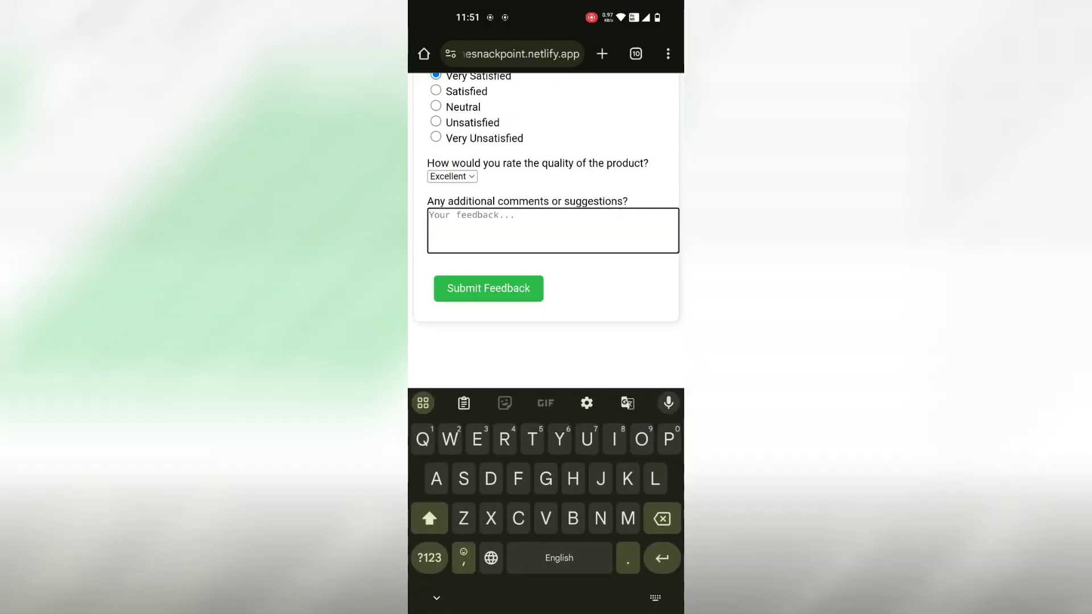
pyautogui.write('Good website for learning we development')
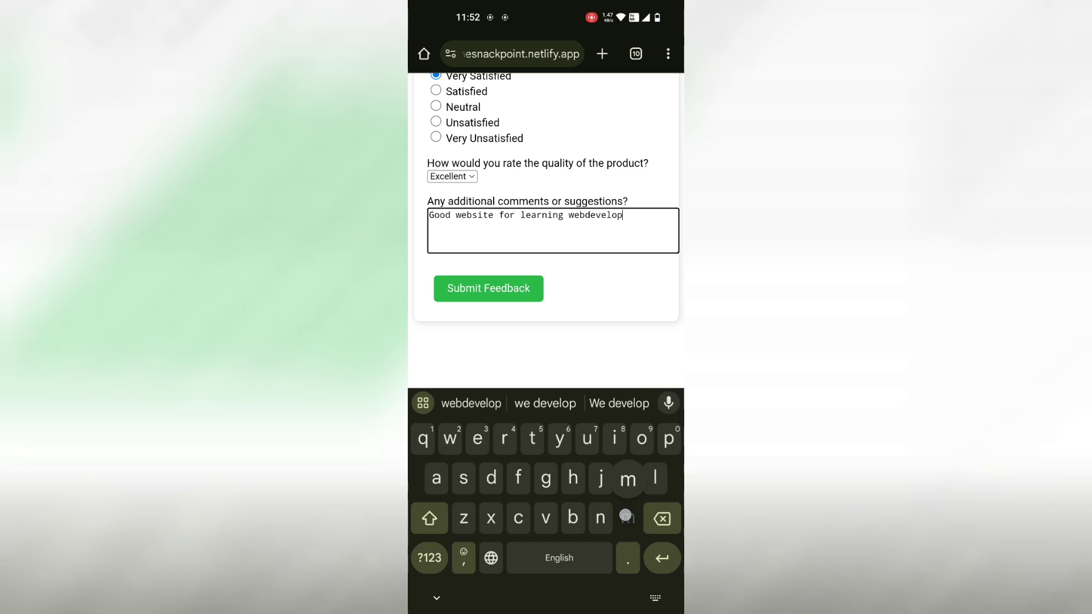
pyautogui.click(581, 238)
pyautogui.click(545, 403)
pyautogui.press('Escape')
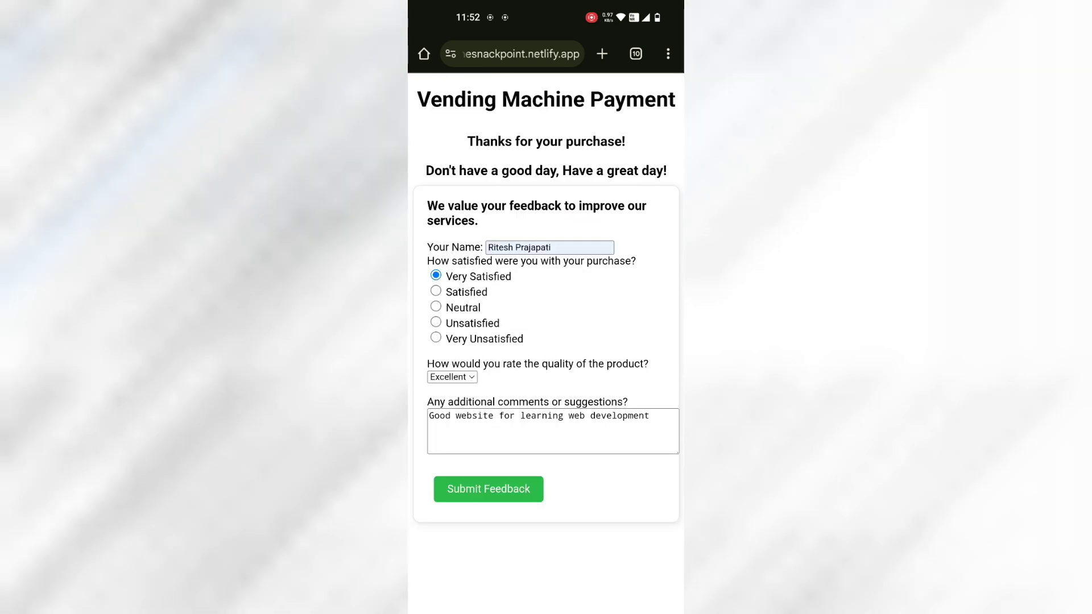
pyautogui.click(488, 489)
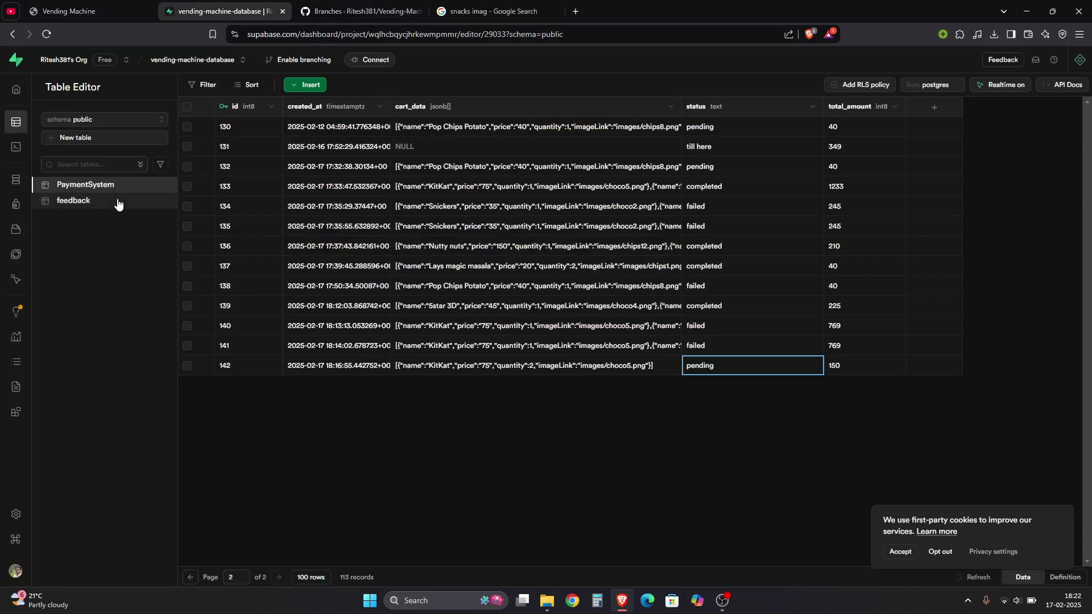
# Open the feedback table and widen the comment column to read row 20's comment
pyautogui.click(86, 208)
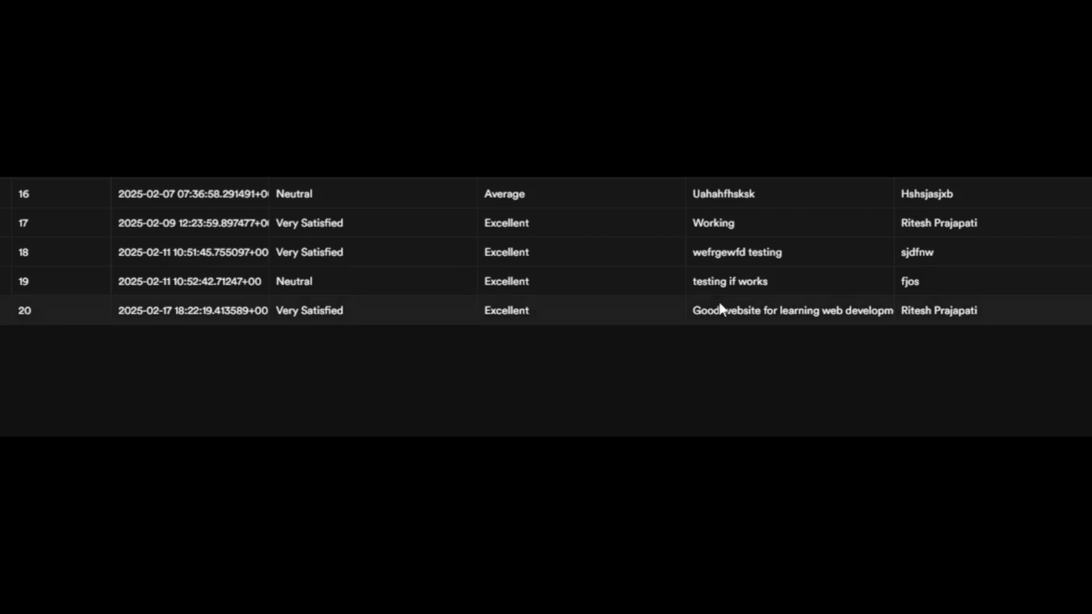
pyautogui.click(856, 310)
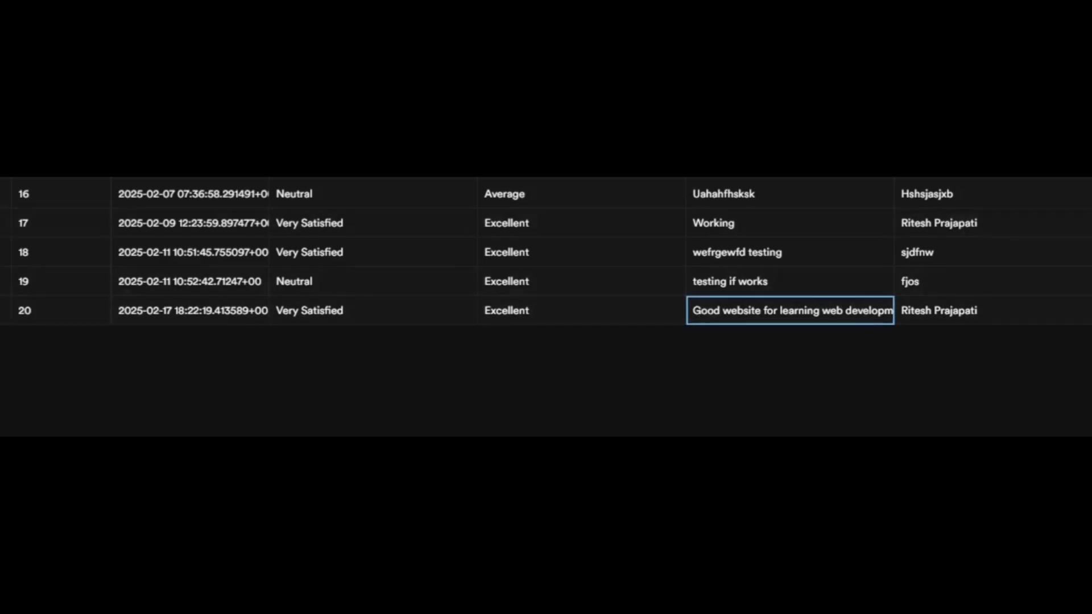
pyautogui.moveTo(894, 115)
pyautogui.mouseDown()
pyautogui.moveTo(1013, 114)
pyautogui.moveTo(916, 117)
pyautogui.mouseUp()
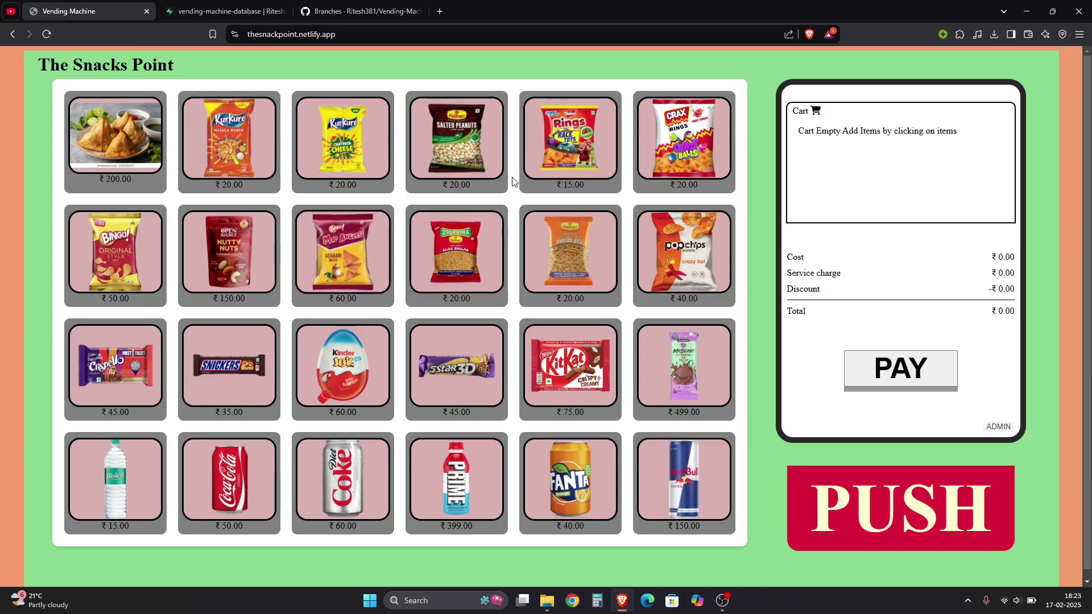
# Download the Vending-Machine repository as Vending-Machine-master.zip from GitHub
pyautogui.click(359, 14)
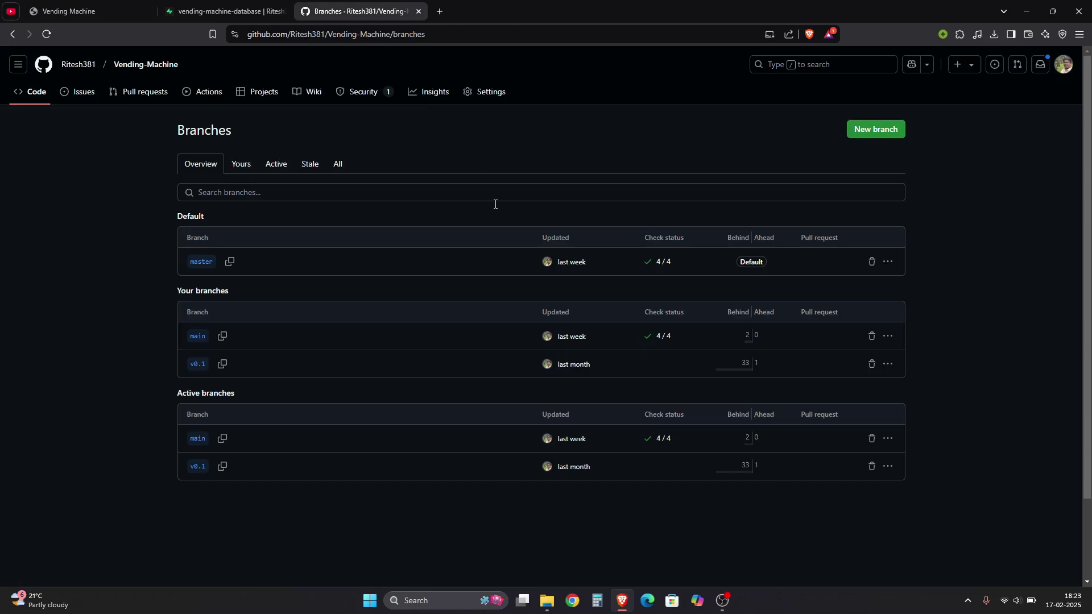
pyautogui.click(46, 91)
pyautogui.click(441, 40)
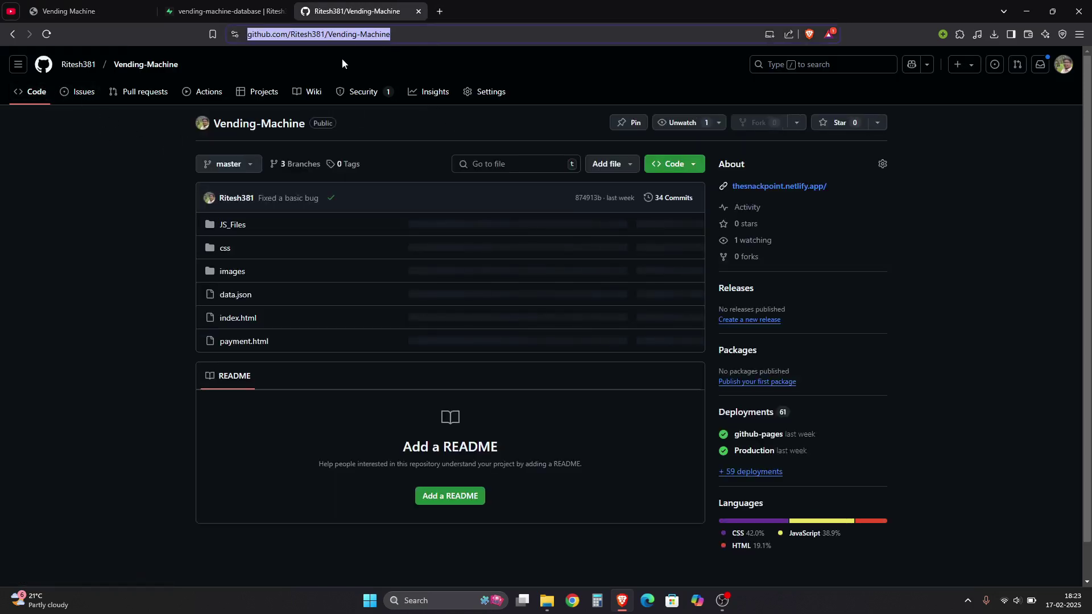
pyautogui.click(342, 58)
pyautogui.click(670, 164)
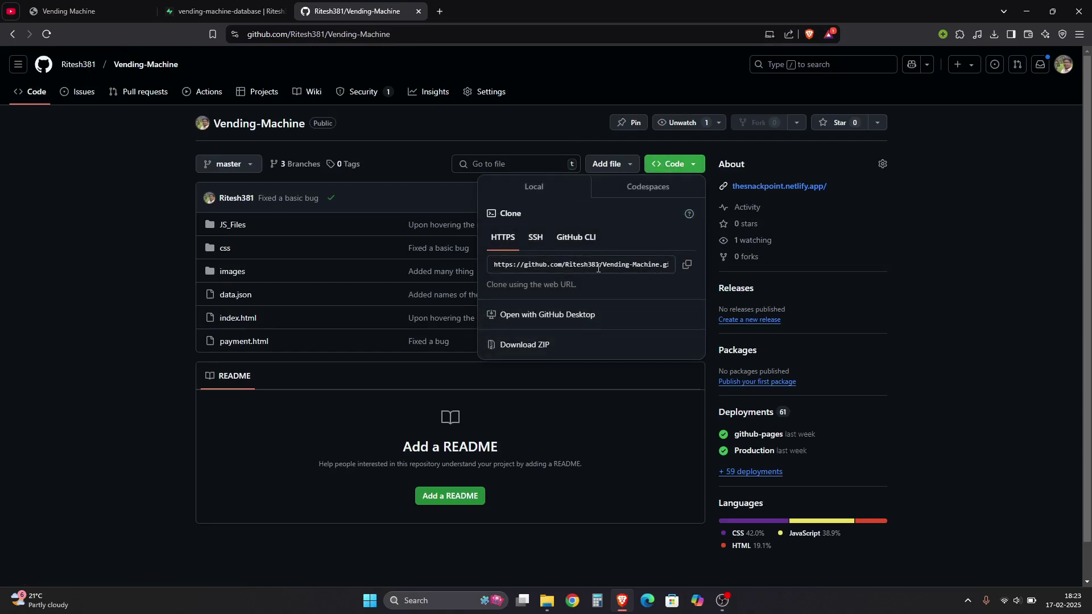
pyautogui.click(494, 269)
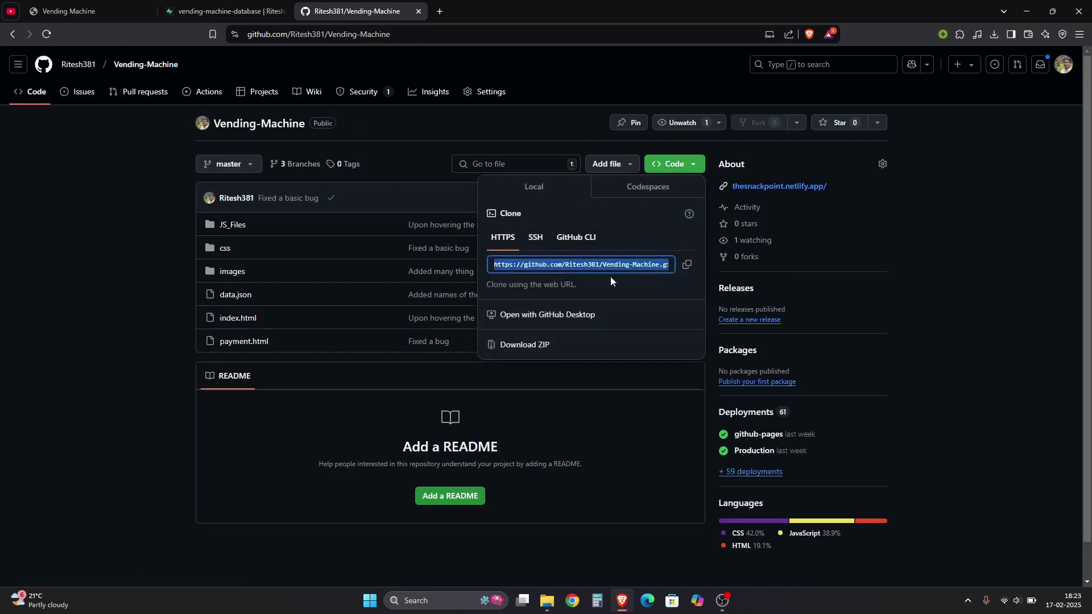
pyautogui.click(595, 283)
pyautogui.click(534, 345)
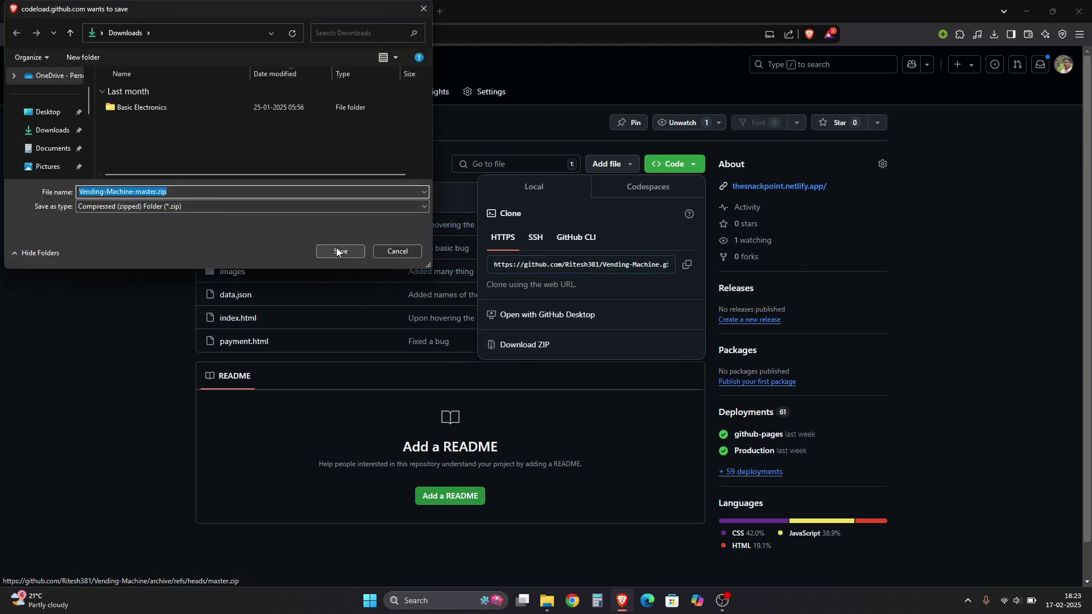
pyautogui.click(337, 252)
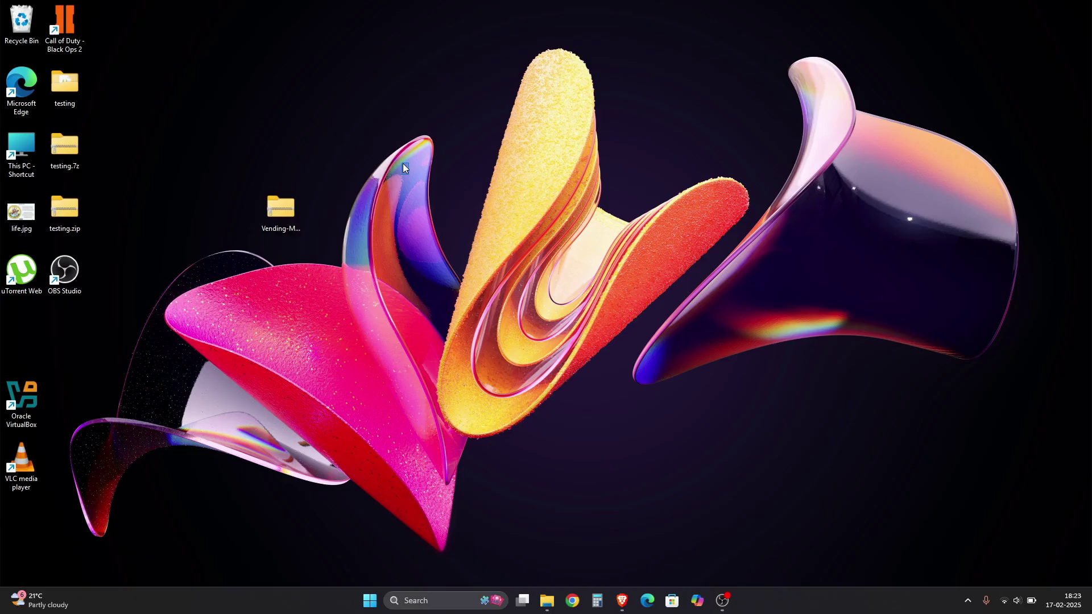
# Open the extracted Vending-Machine-master folder and select index.html
pyautogui.moveTo(341, 176)
pyautogui.mouseDown()
pyautogui.moveTo(210, 318)
pyautogui.moveTo(267, 239)
pyautogui.moveTo(282, 299)
pyautogui.moveTo(269, 236)
pyautogui.mouseUp()
pyautogui.doubleClick(271, 228)
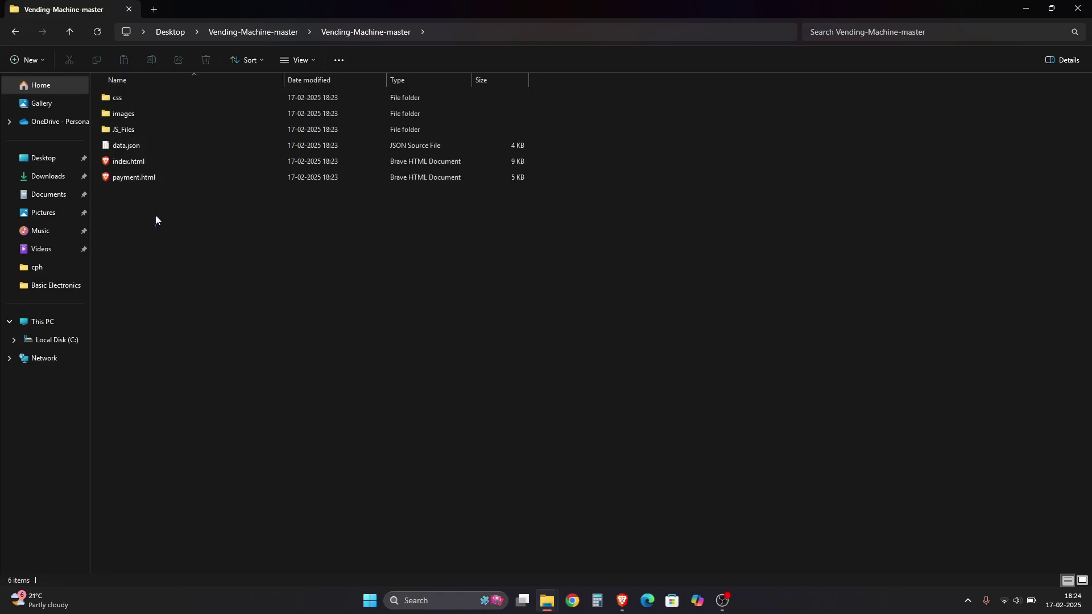
pyautogui.moveTo(155, 215); pyautogui.dragTo(196, 162)
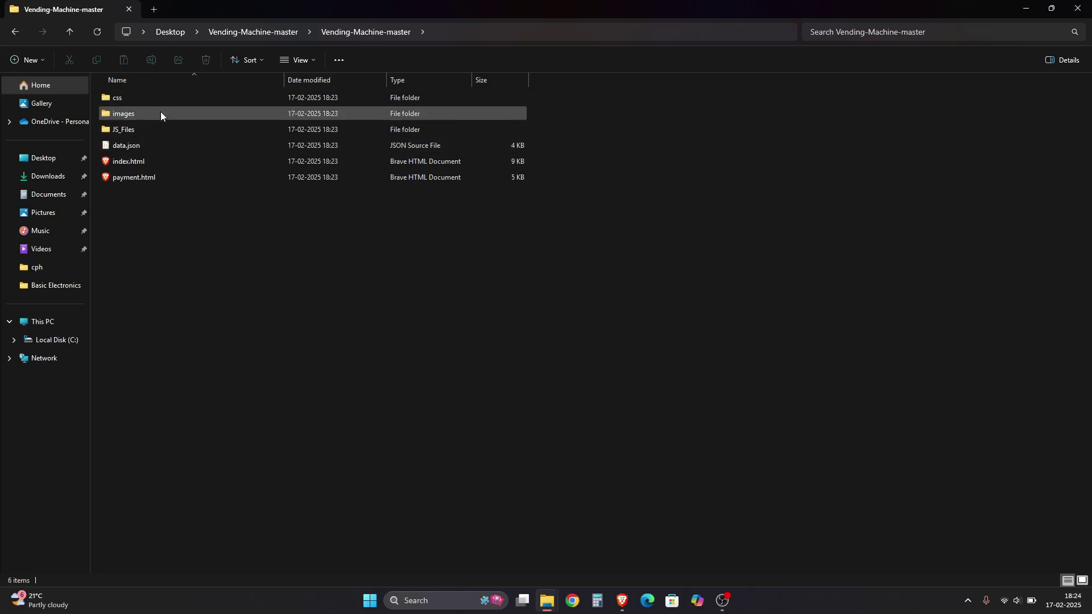
pyautogui.click(134, 162)
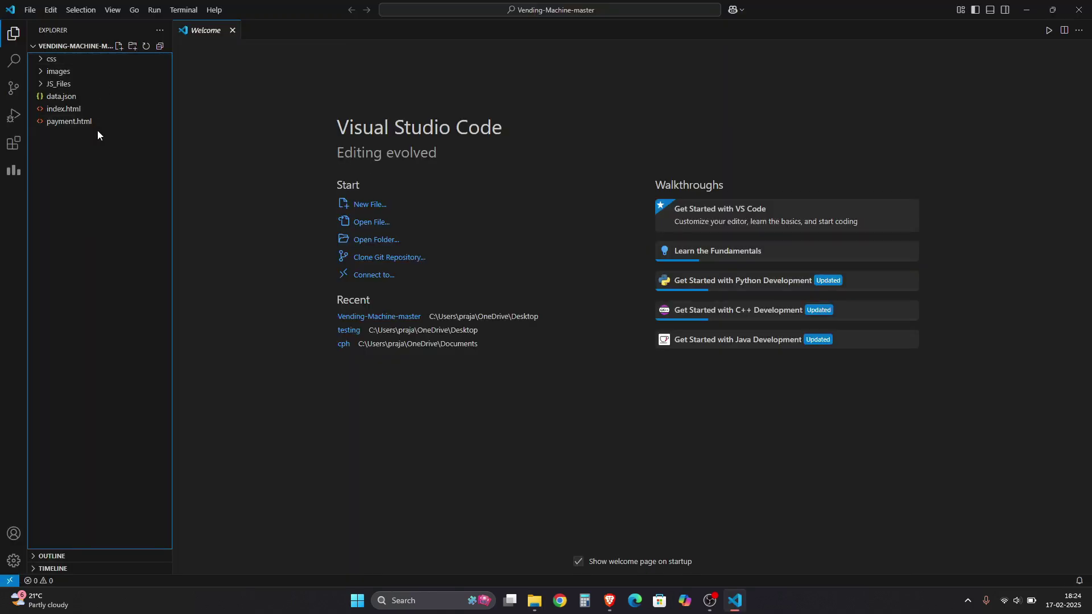
# Open index.html and confirm the Live Server extension is installed
pyautogui.click(80, 110)
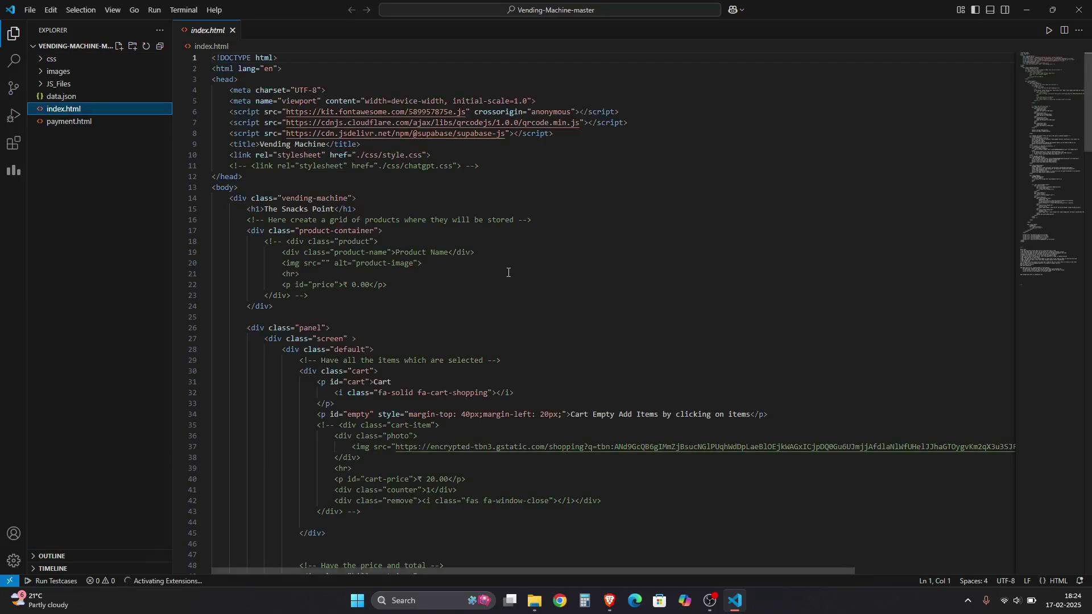
pyautogui.click(587, 258)
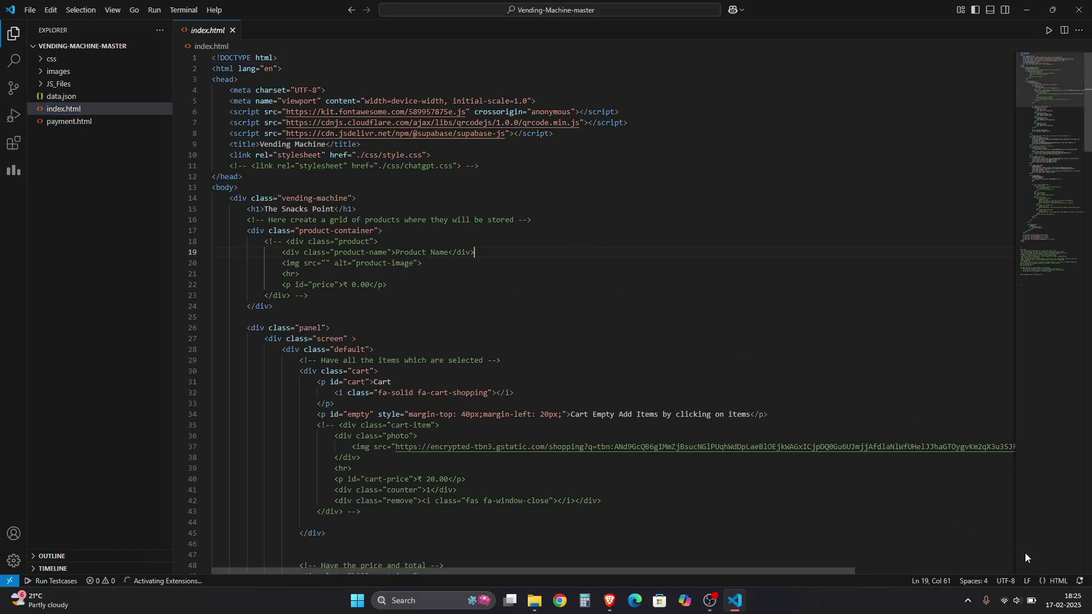
pyautogui.click(14, 143)
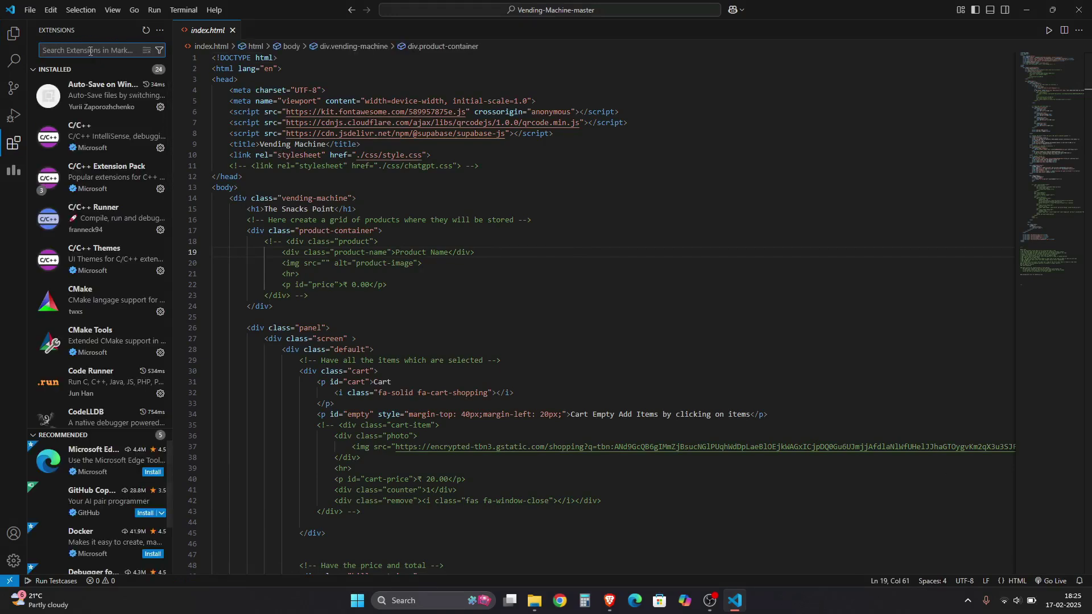
pyautogui.write('live server')
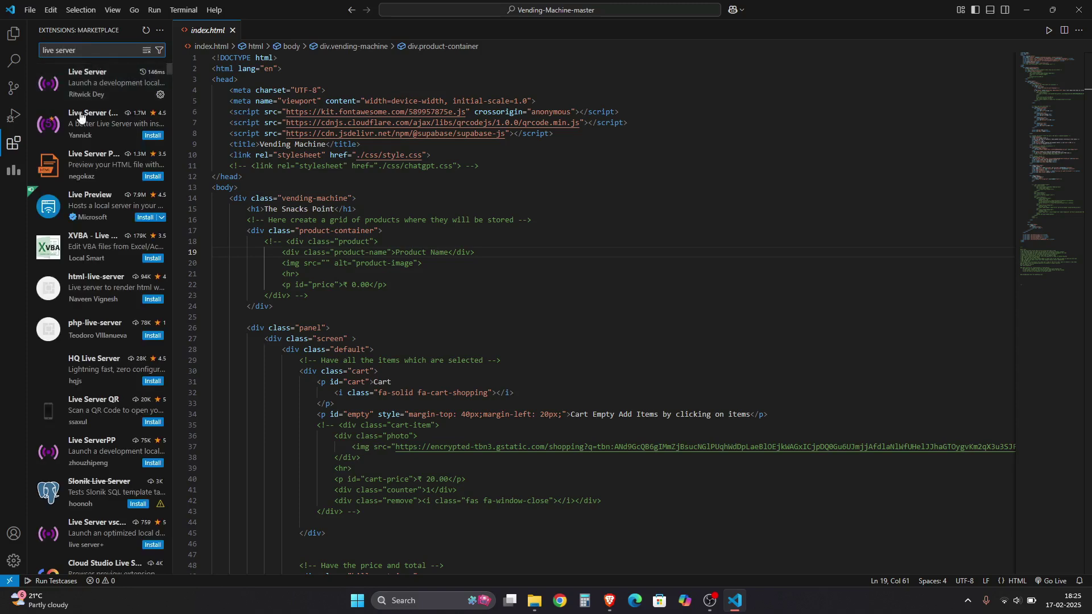
pyautogui.click(103, 84)
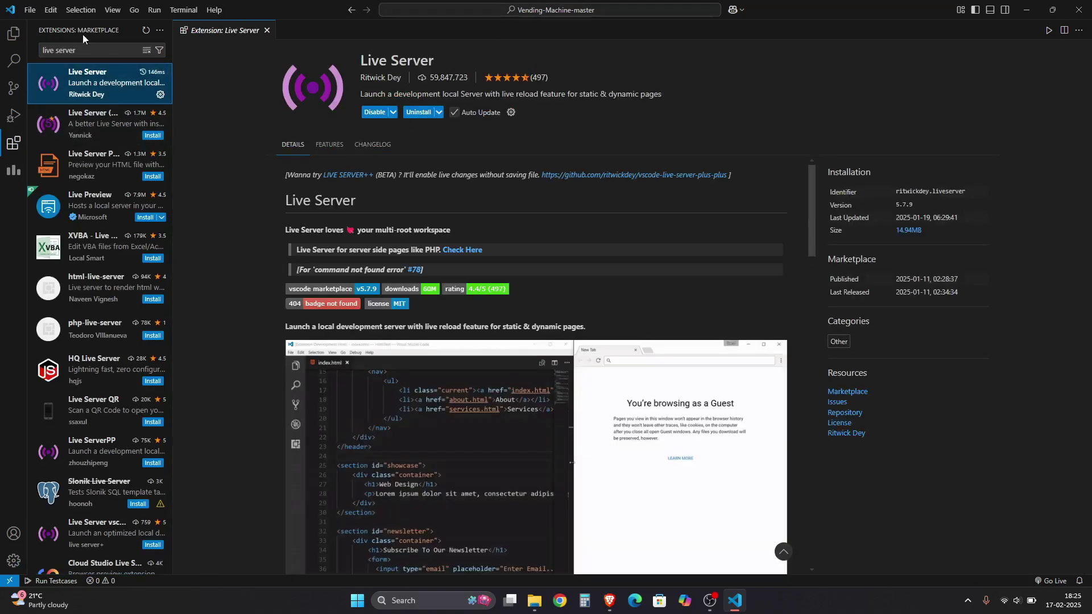
pyautogui.click(14, 33)
pyautogui.click(70, 109)
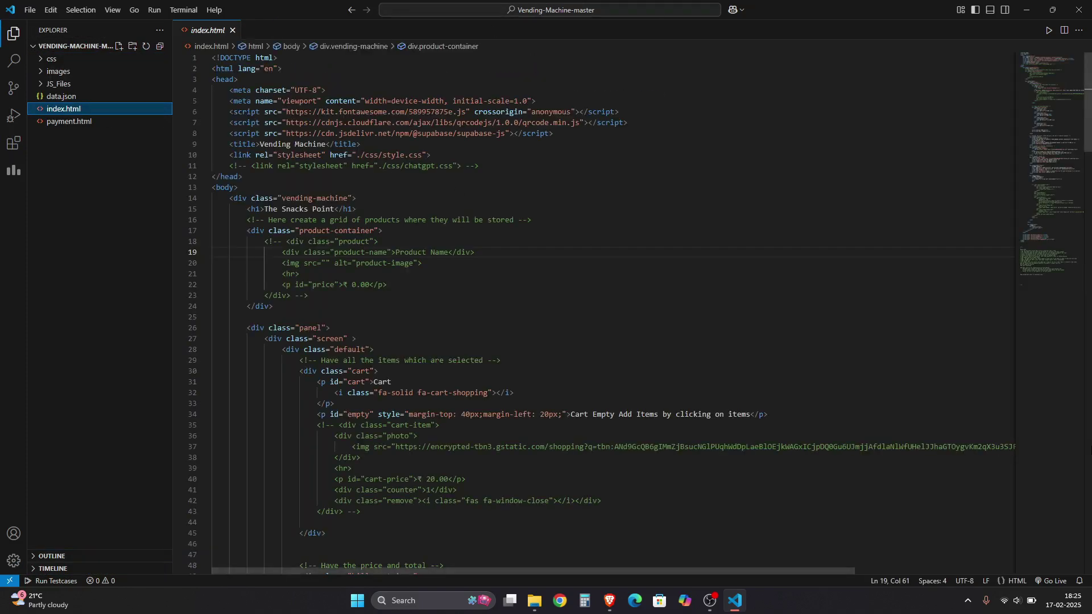
pyautogui.click(802, 361)
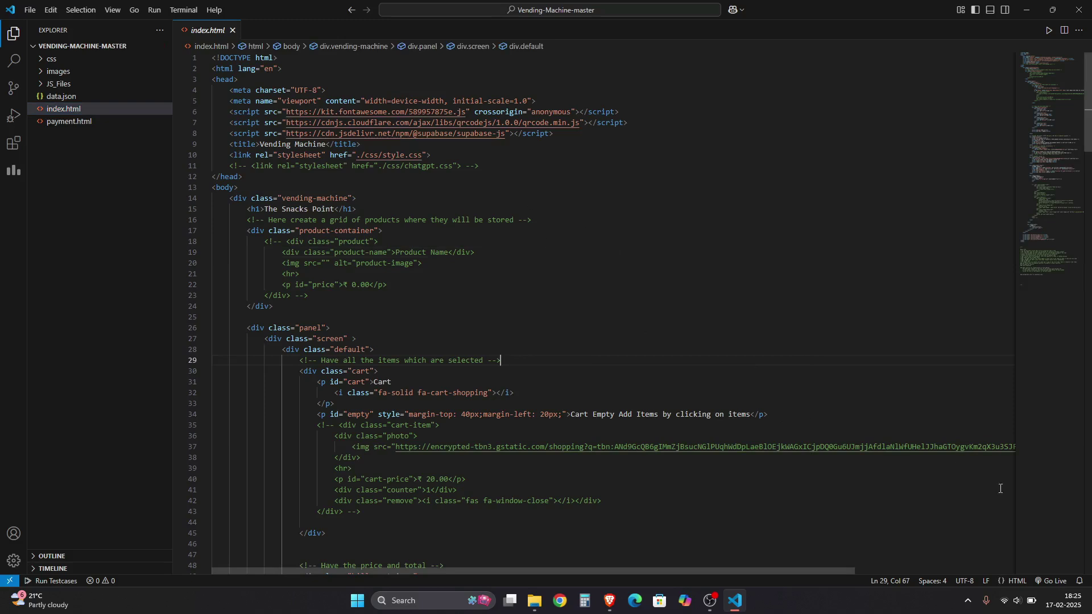
# Start Live Server and check the site loads at 127.0.0.1:5500/index.html
pyautogui.click(1049, 581)
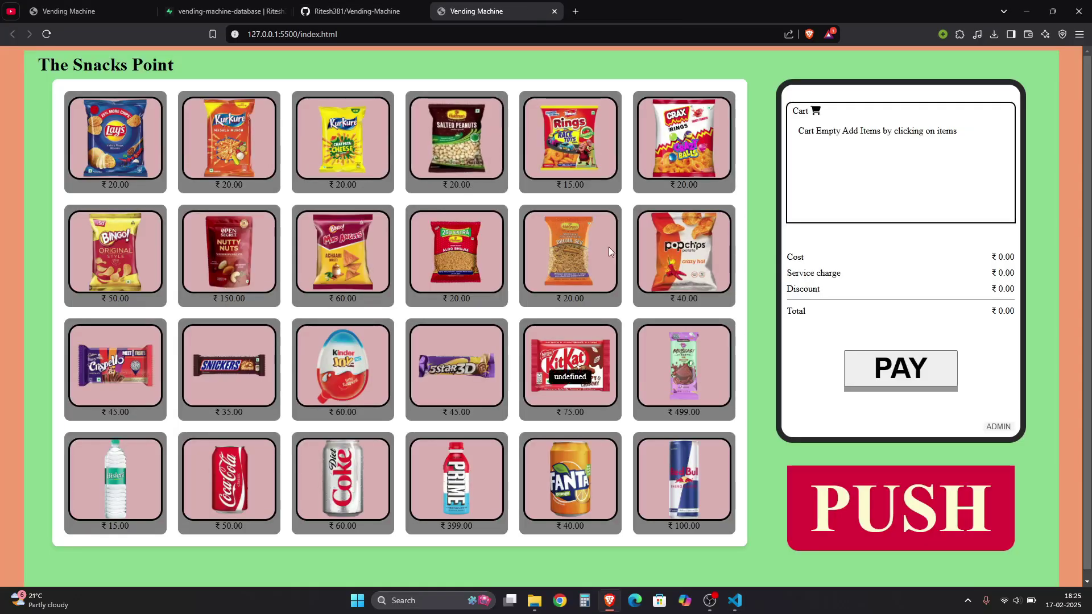
pyautogui.hotkey('ctrl', 'w')
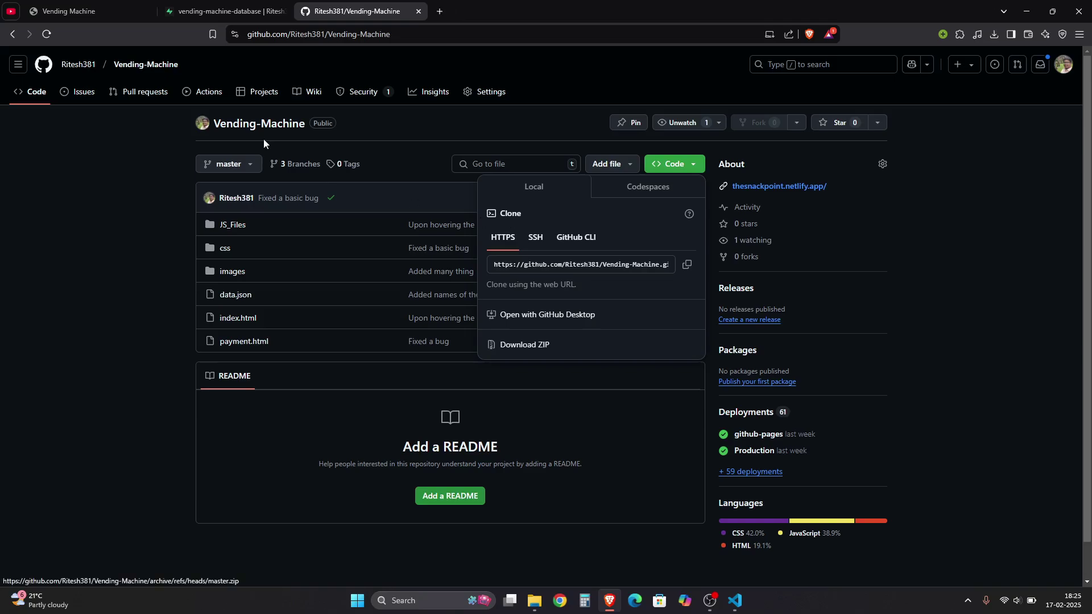
pyautogui.hotkey('ctrl', '1')
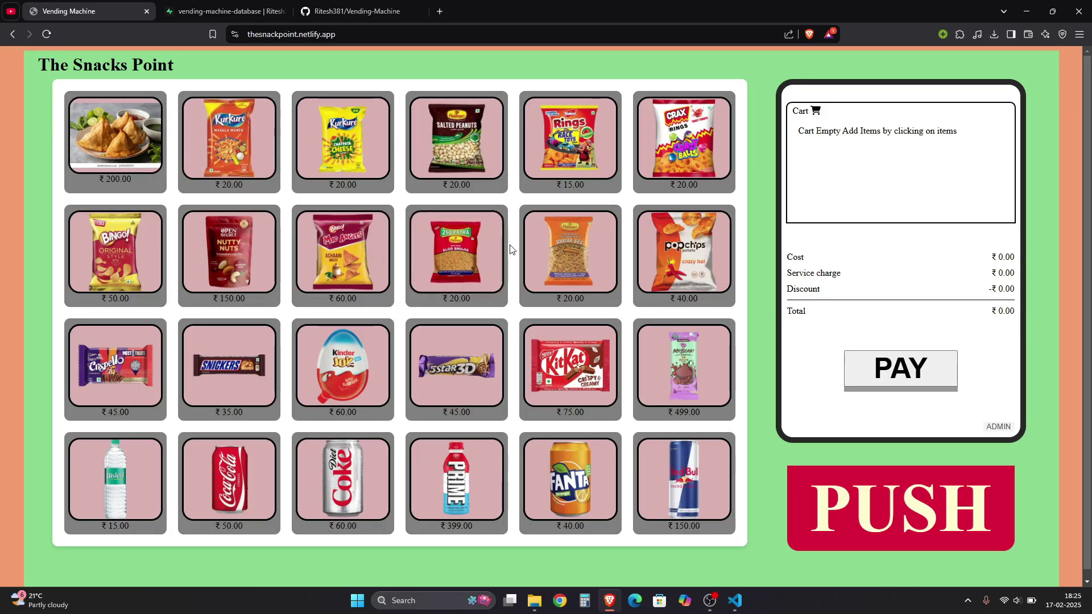
pyautogui.hotkey('alt', 'Tab')
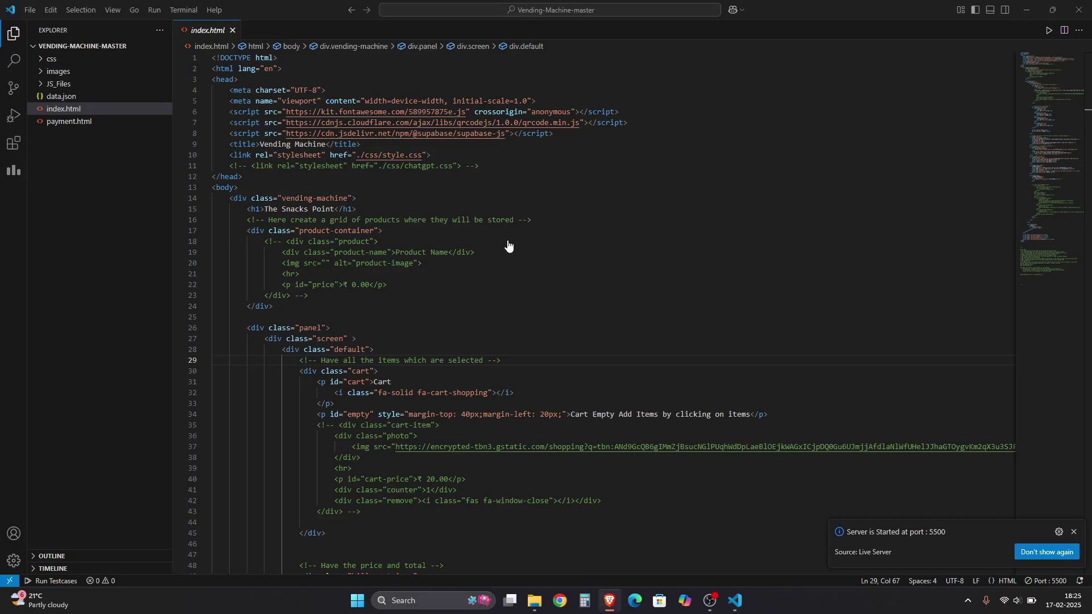